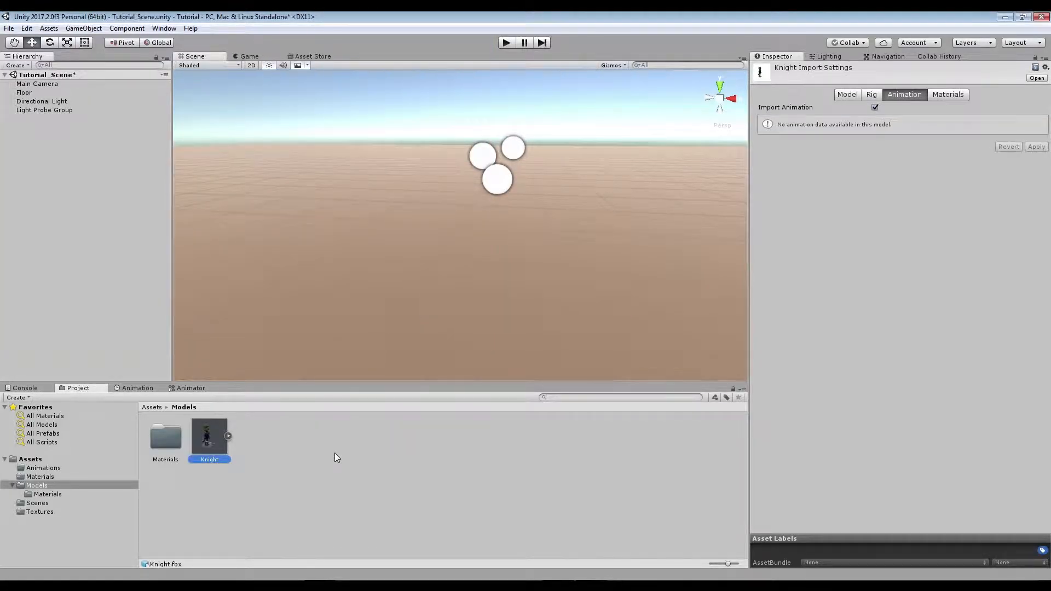
Turn off importing of BlendShapes, cameras and lights in the Knight model's import settings and apply the change
left_click(268, 473)
left_click(215, 439)
left_click(846, 96)
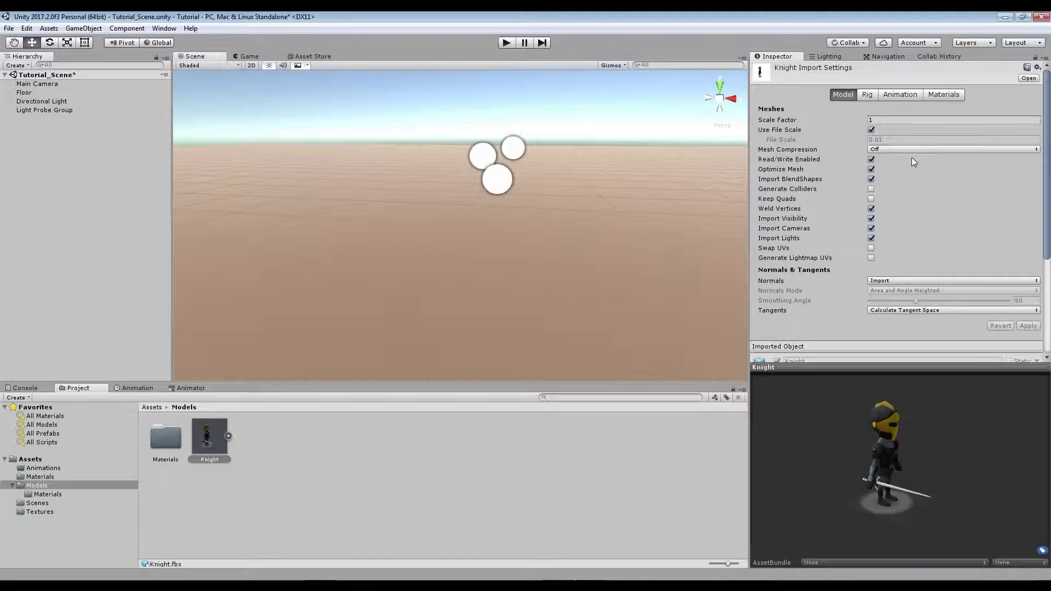
left_click(872, 179)
left_click(871, 228)
left_click(871, 238)
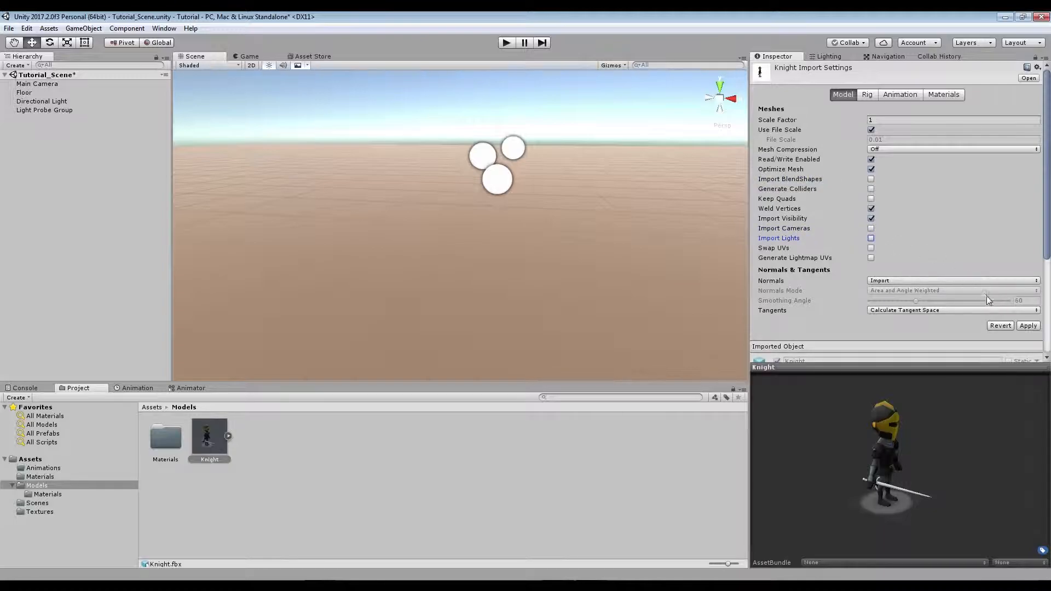
left_click(1027, 326)
Choose the Generic animation type for the Knight model, disable its animation import, and apply the settings
left_click(869, 94)
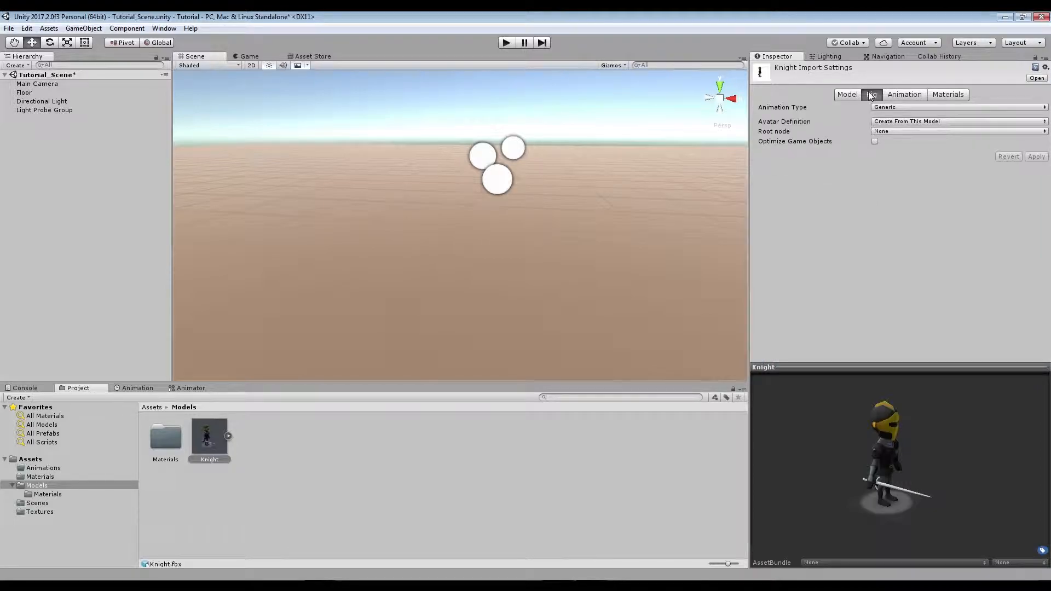
left_click(900, 107)
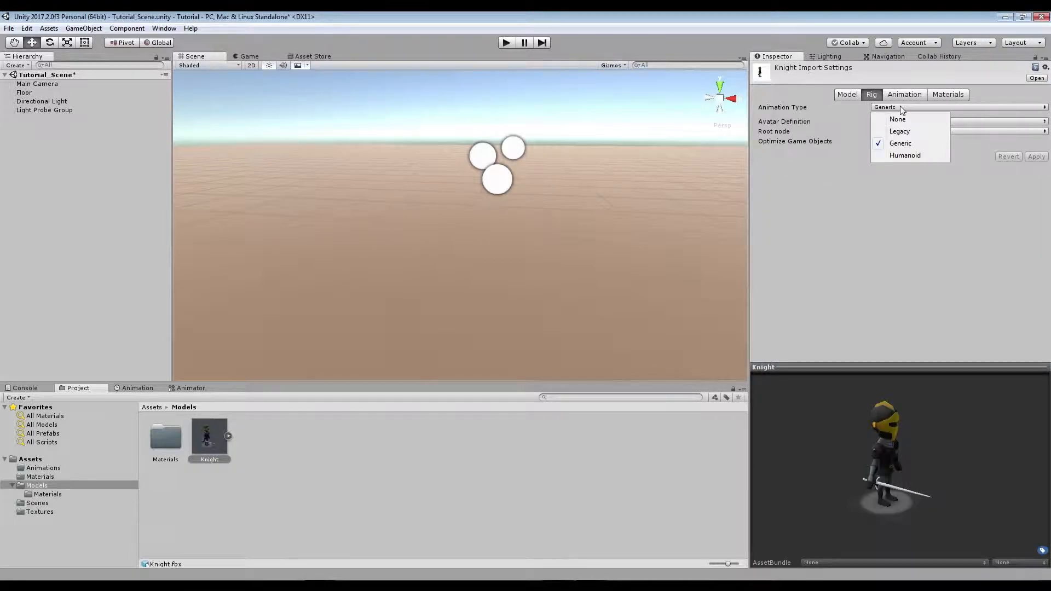
left_click(906, 149)
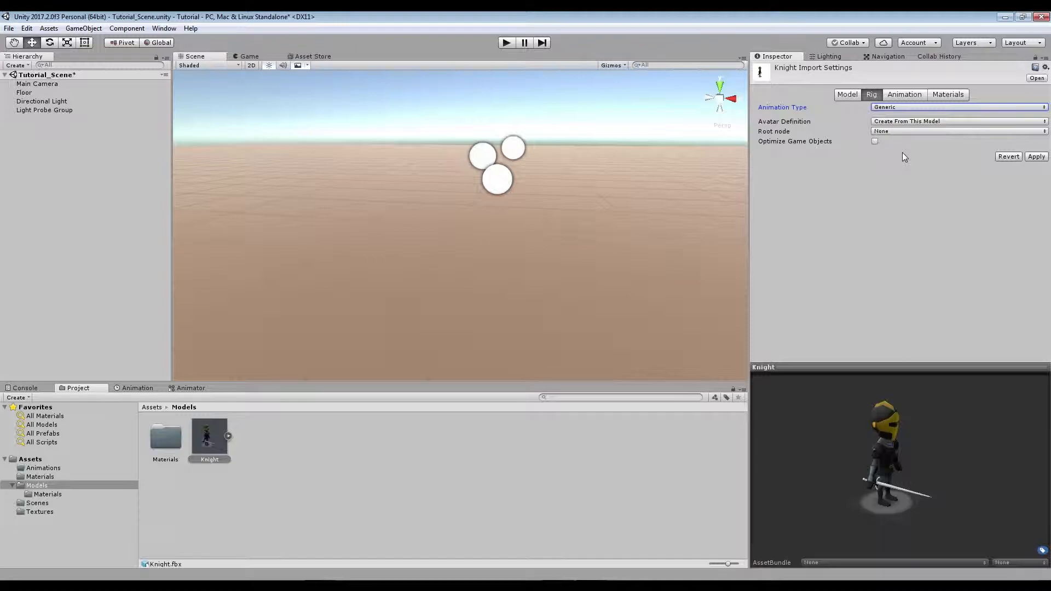
left_click(905, 95)
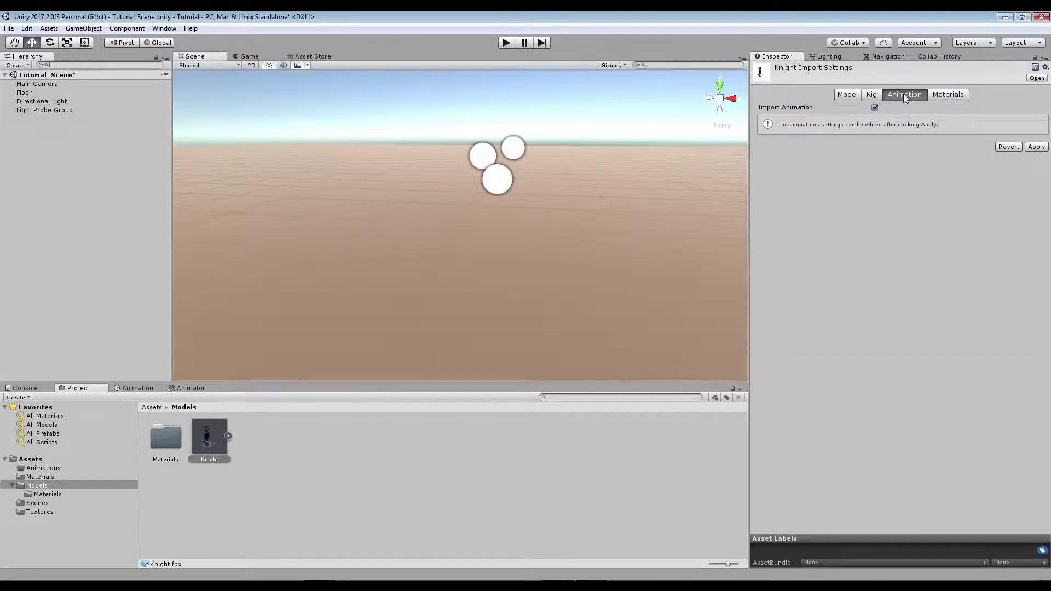
left_click(875, 107)
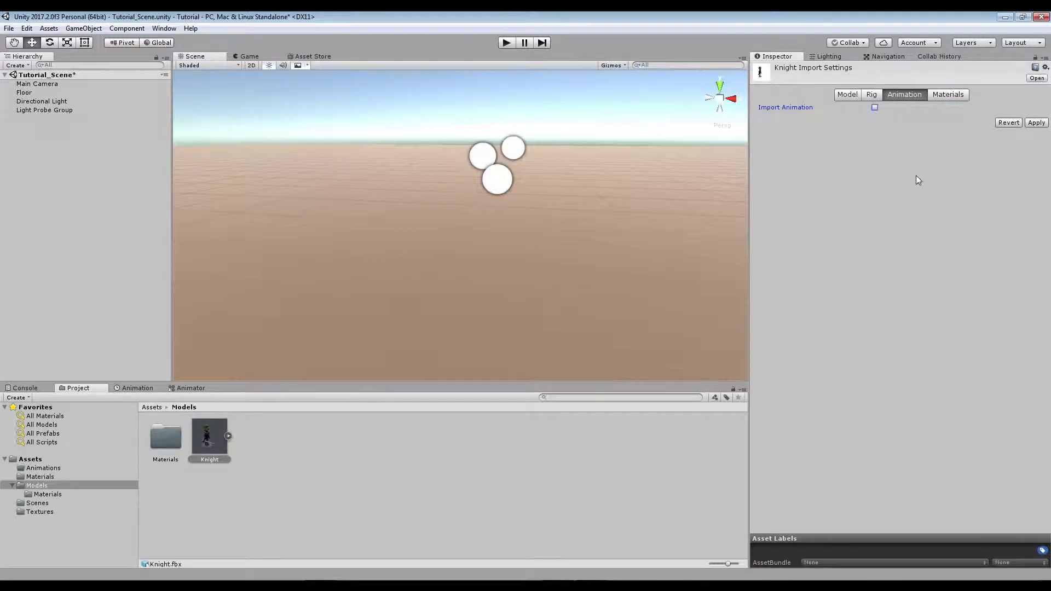
left_click(1037, 123)
Place the Knight model in the scene at position 0, 0.001, 0 with a Y rotation of -180
left_click(238, 466)
left_click_drag(211, 441, 415, 266)
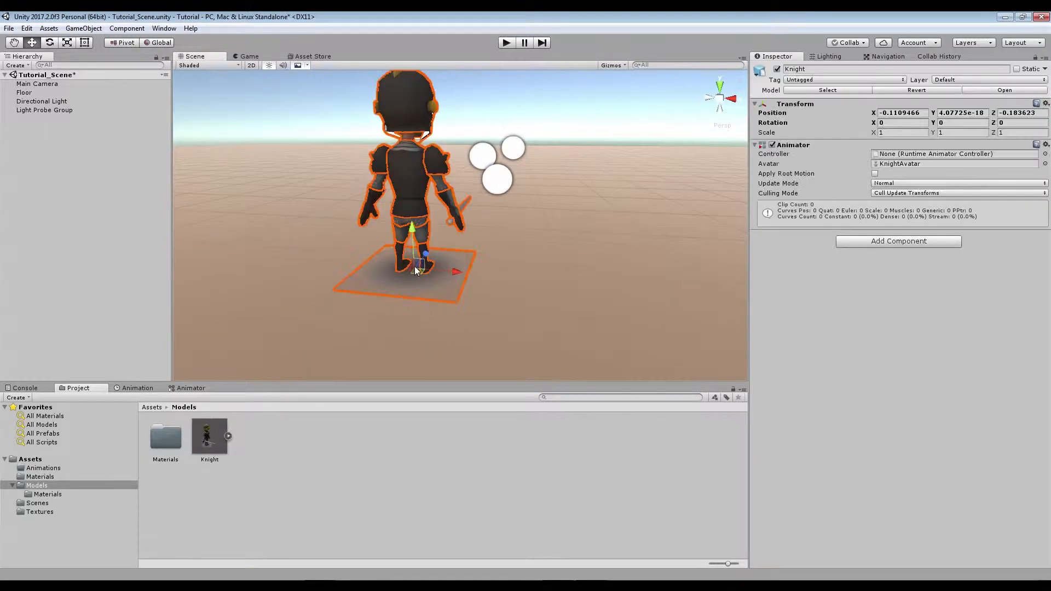
left_click(1046, 104)
left_click(1019, 114)
left_click(956, 113)
type(".001")
left_click(946, 122)
type("-180")
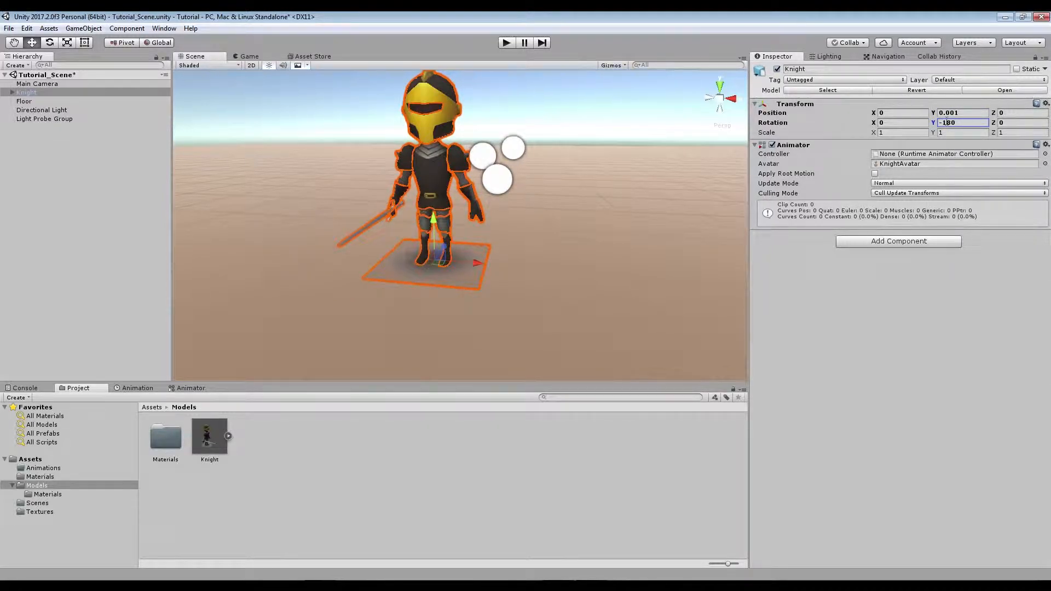
left_click(516, 305)
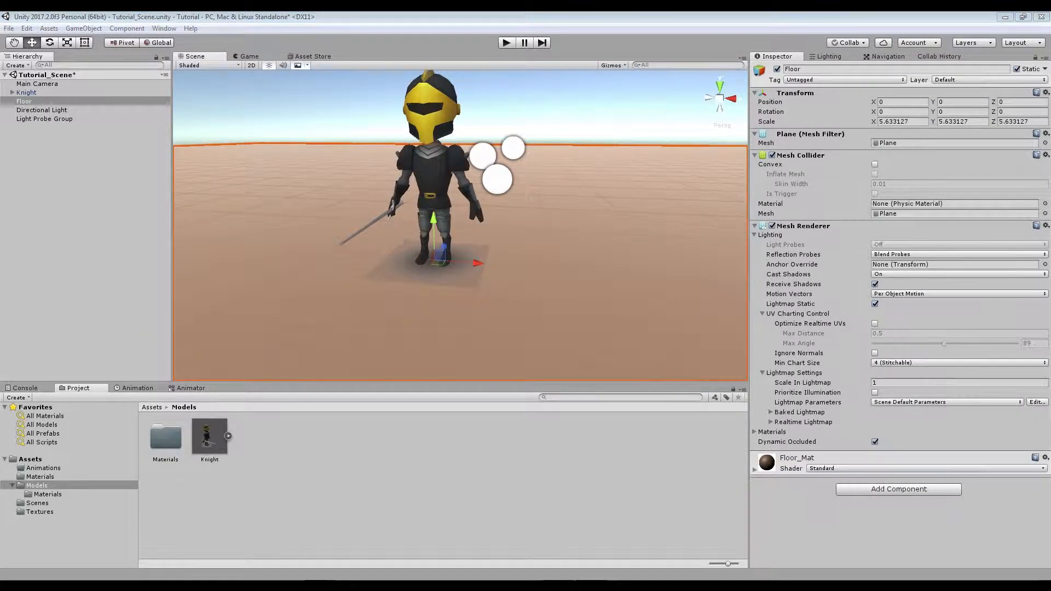
Examine the texture assets stored in the project's Textures folder
left_click(151, 408)
double_click(343, 436)
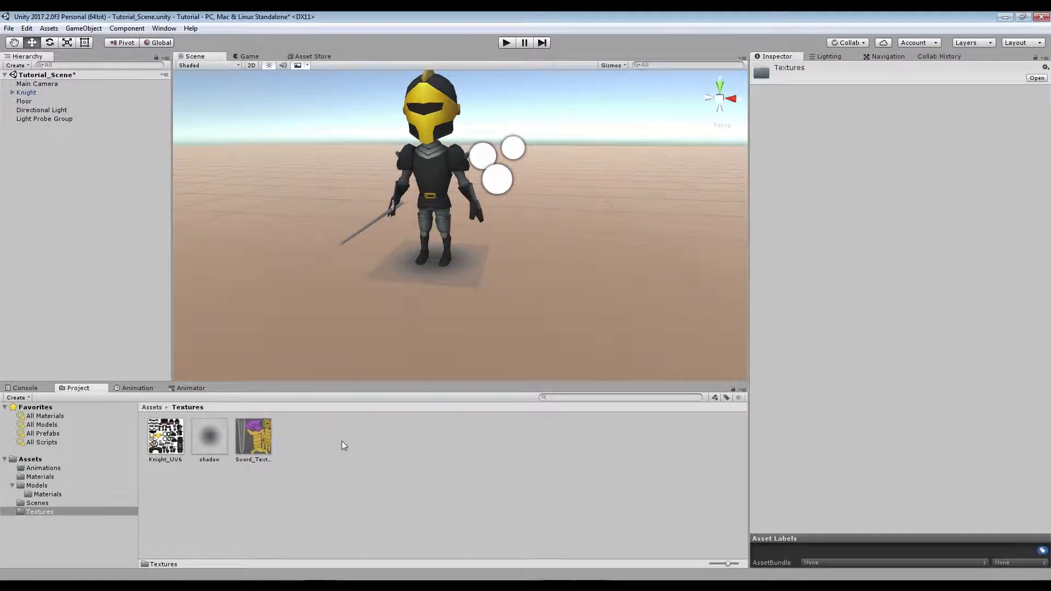
left_click(152, 408)
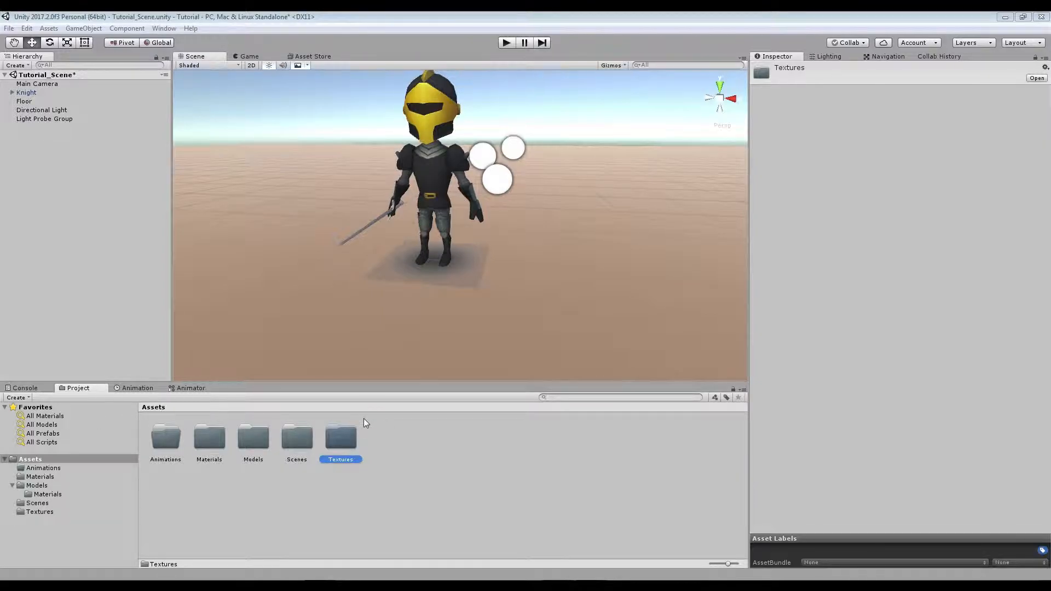
Change the shader of the knight's sword material to Mobile/Diffuse, with the Textures folder open
left_click(381, 218)
left_click(380, 215)
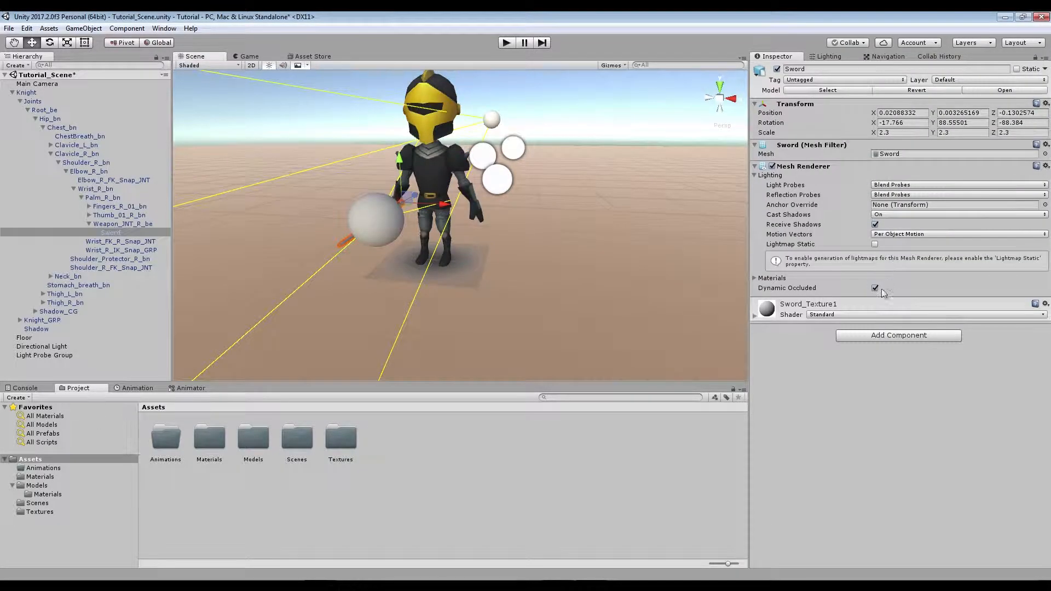
left_click(755, 316)
double_click(340, 446)
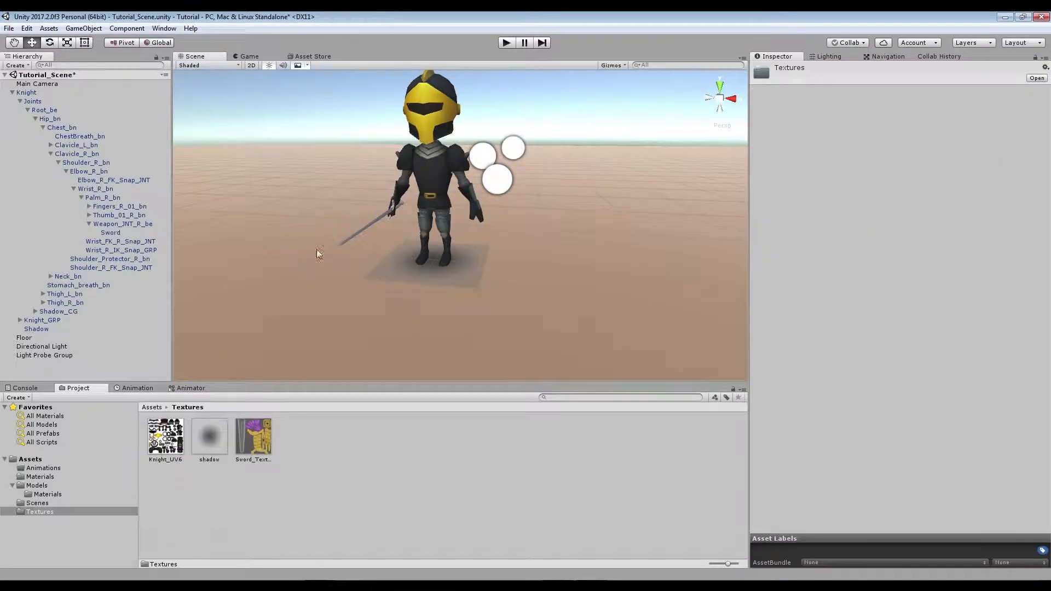
left_click(376, 218)
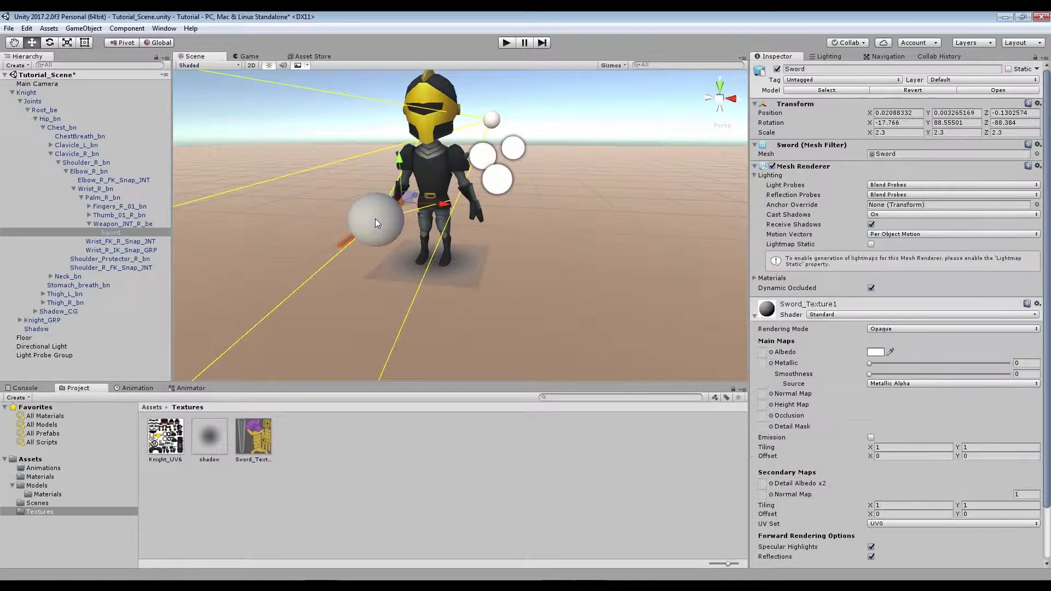
left_click(834, 320)
mouse_move(838, 399)
left_click(689, 439)
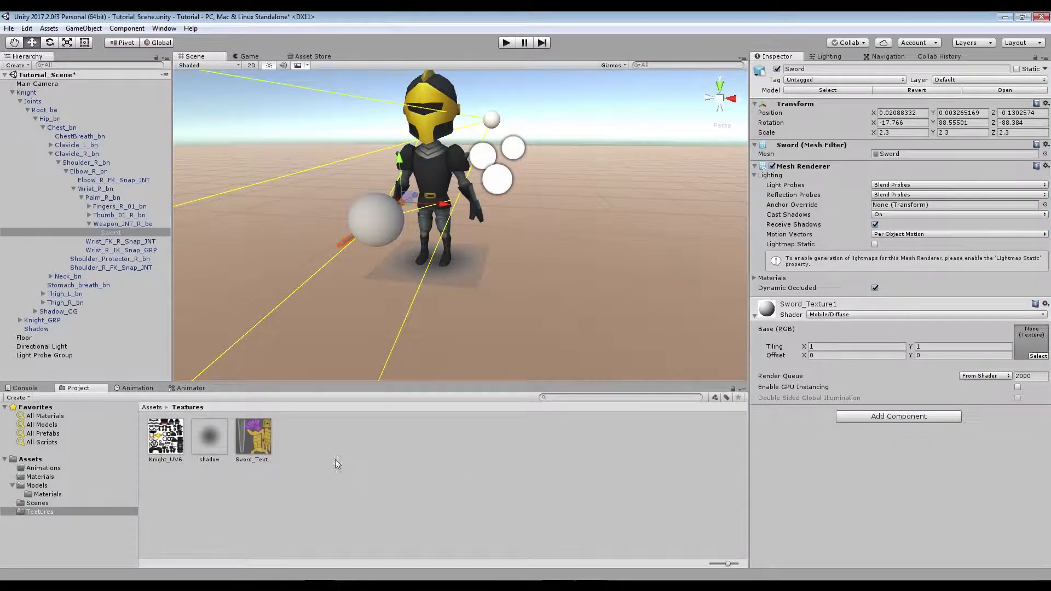
Change the shader of the knight's body armor material to Mobile/Diffuse
left_click(432, 162)
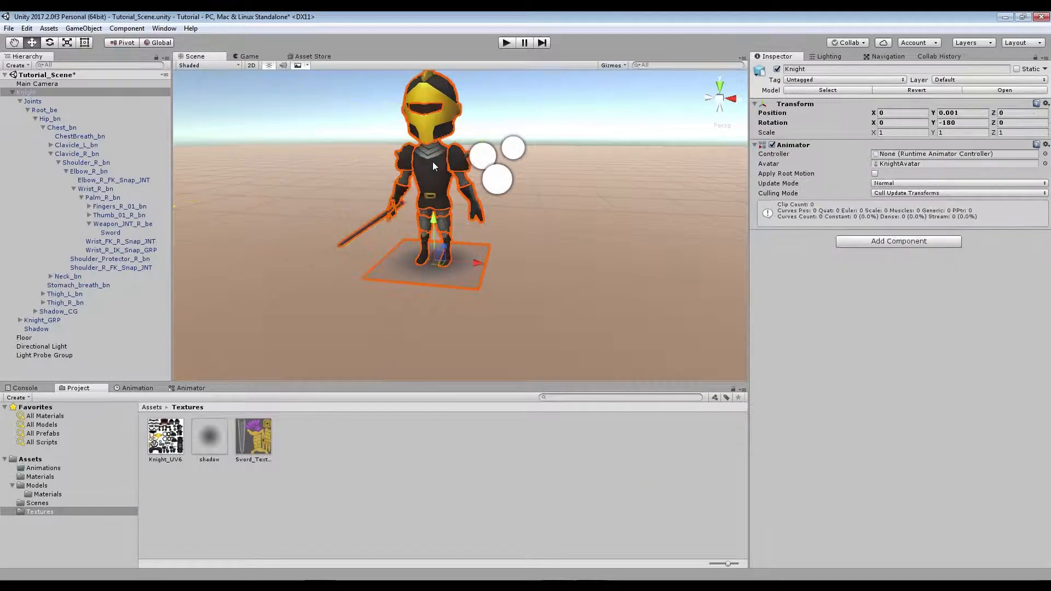
left_click(435, 165)
left_click(826, 352)
mouse_move(836, 436)
left_click(707, 477)
Change the shader of the shadow plane's material under the knight to Sprites/Diffuse and clear the selection
left_click(472, 276)
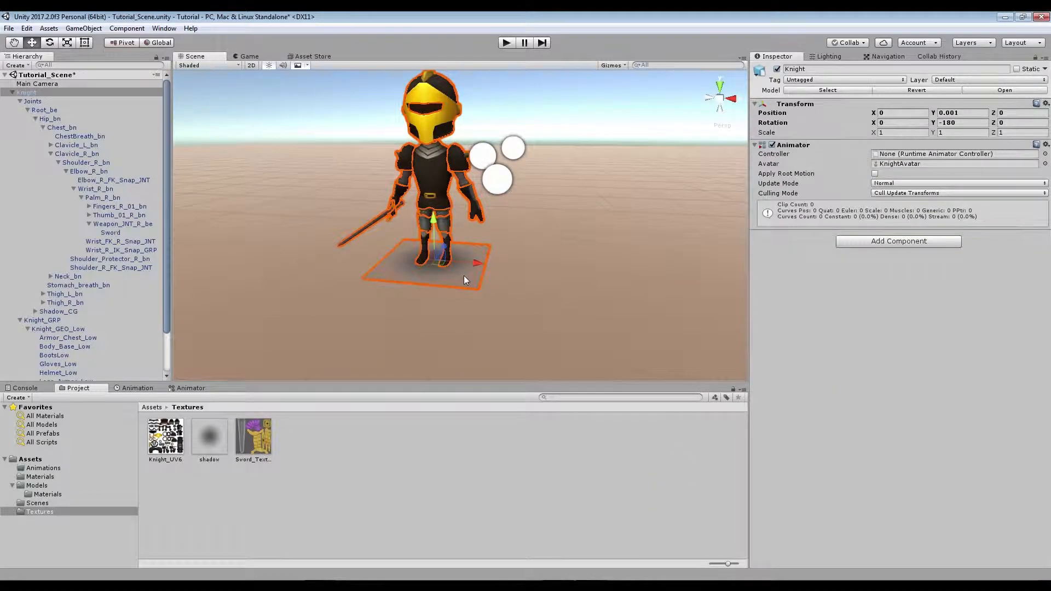
left_click(465, 274)
left_click(833, 352)
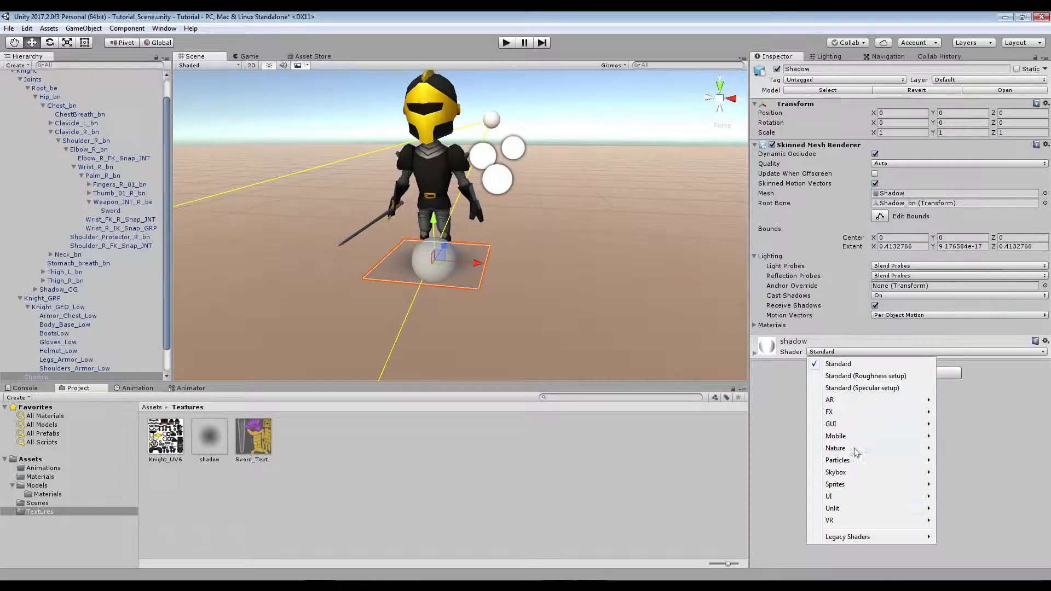
mouse_move(854, 486)
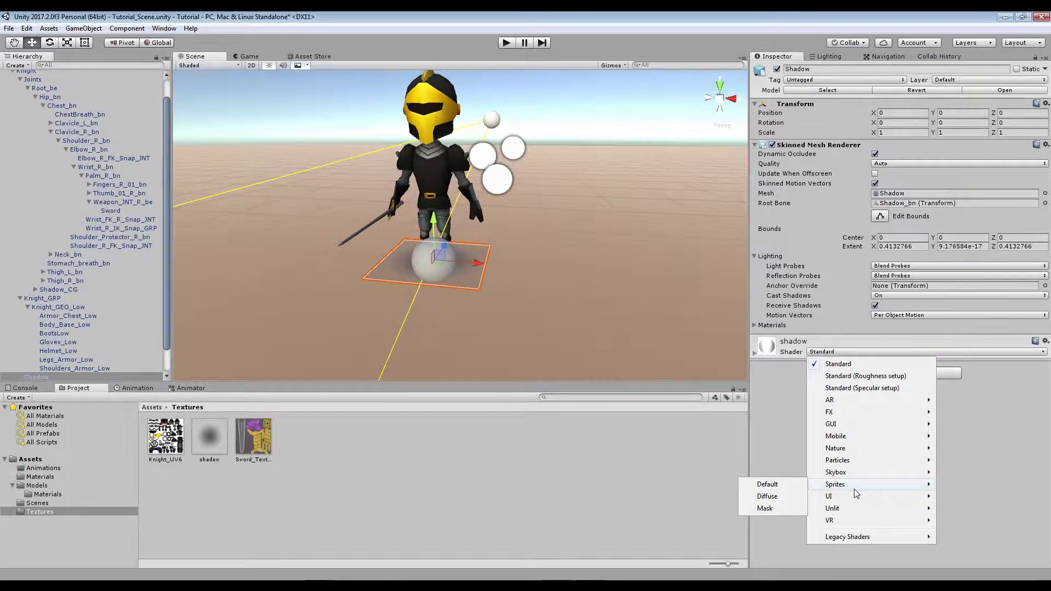
left_click(768, 496)
left_click(509, 265)
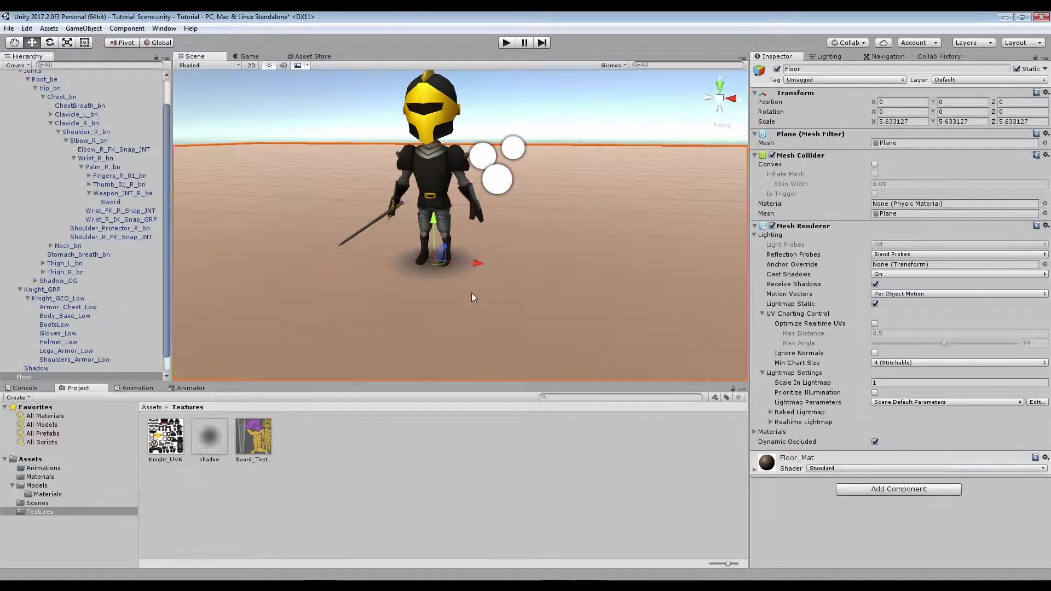
left_click(306, 102)
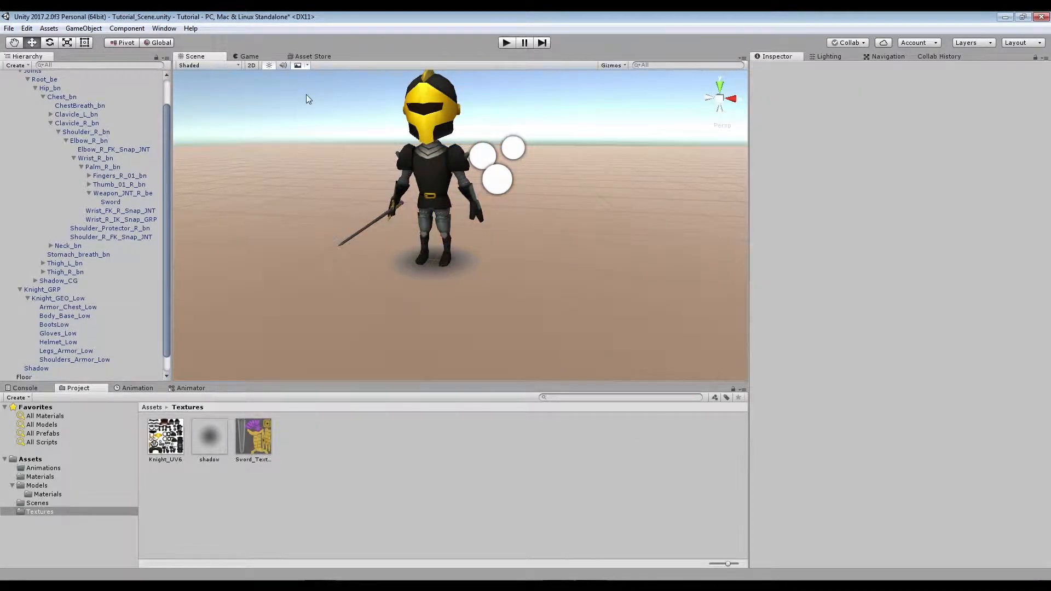
left_click(154, 408)
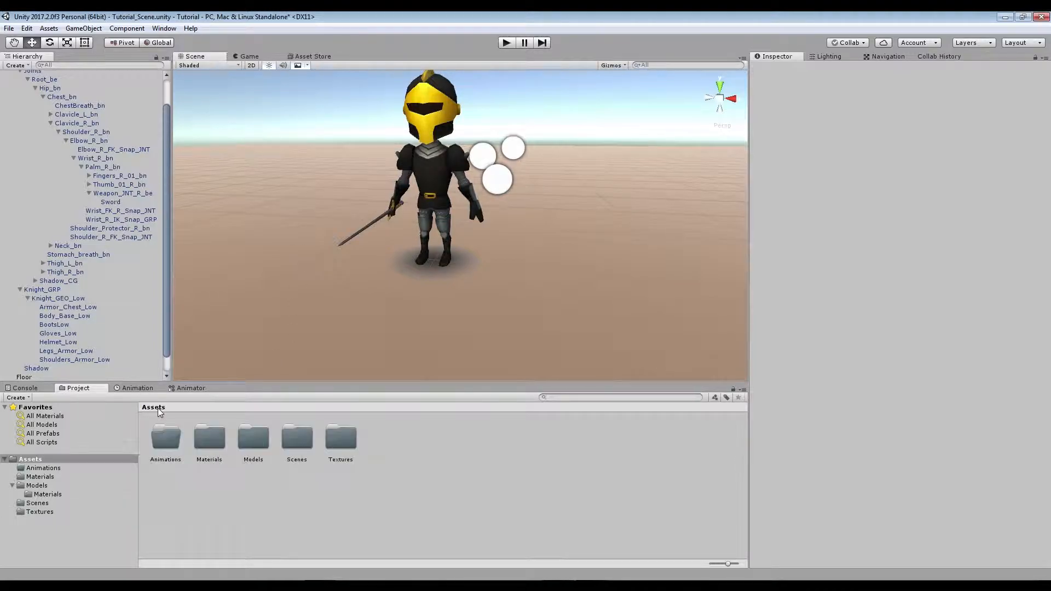
double_click(166, 440)
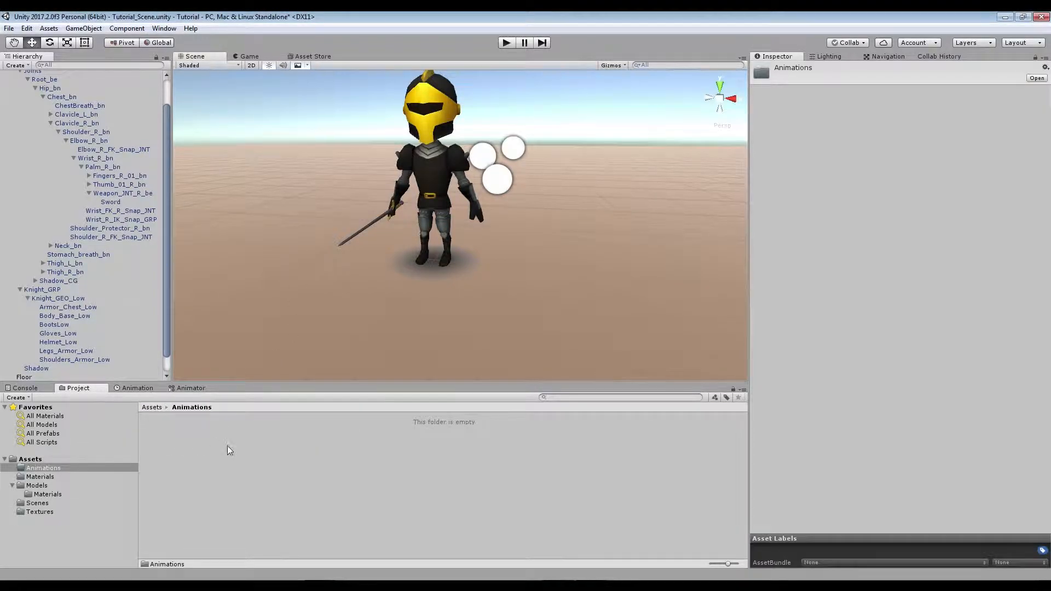
right_click(228, 446)
left_click(286, 296)
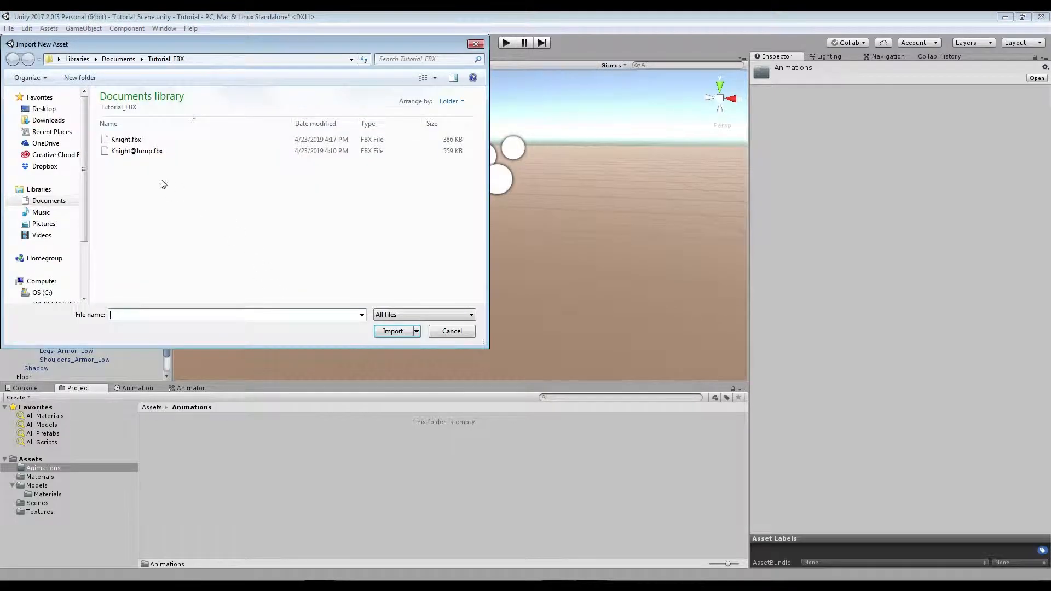
left_click(143, 151)
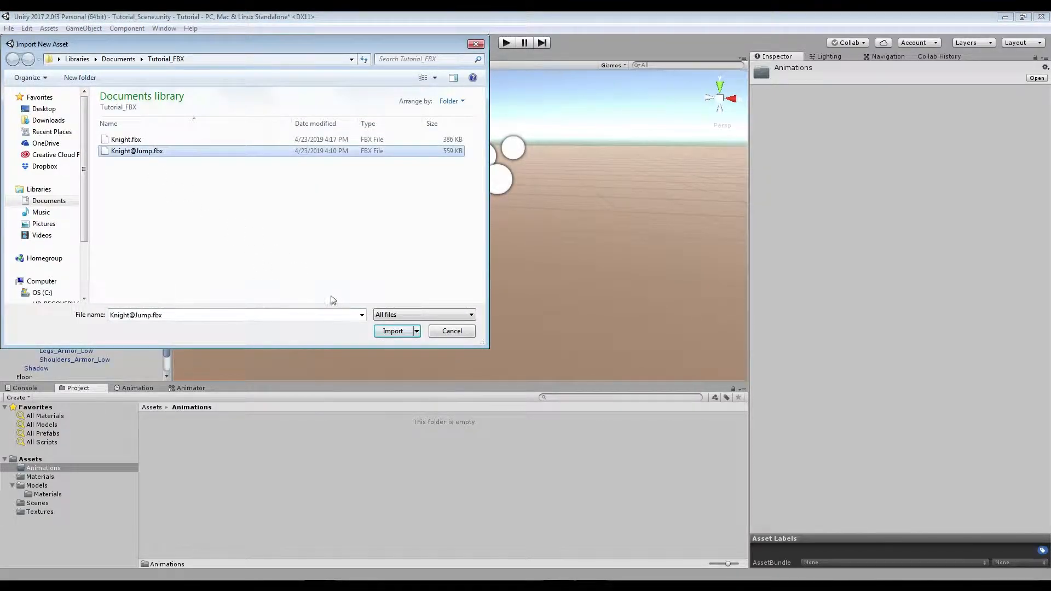
left_click(392, 331)
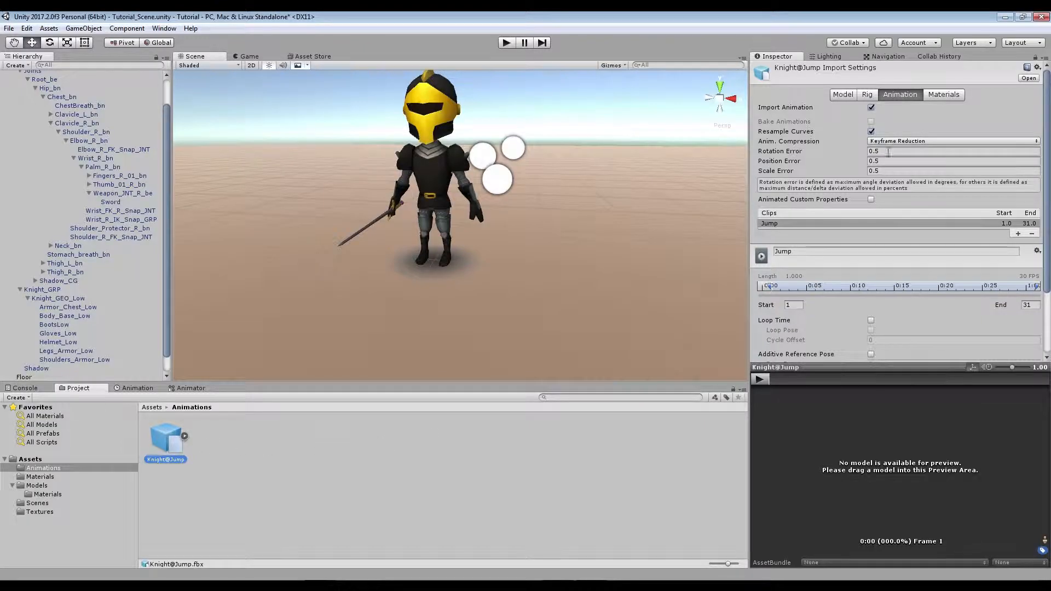
Turn off importing of BlendShapes, cameras and lights for the Knight@Jump asset and apply the change
left_click(843, 95)
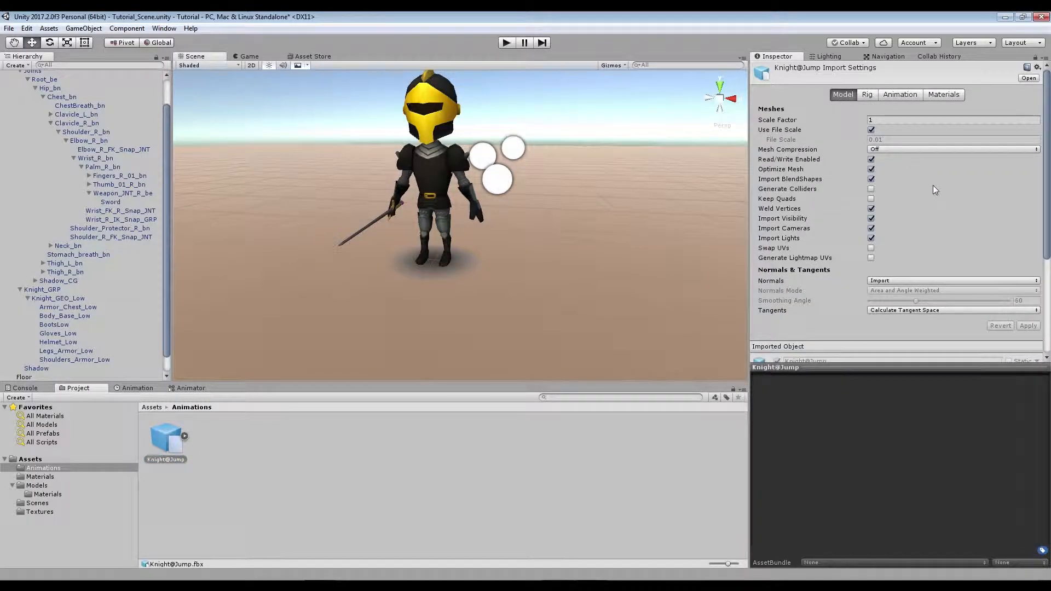
left_click(871, 179)
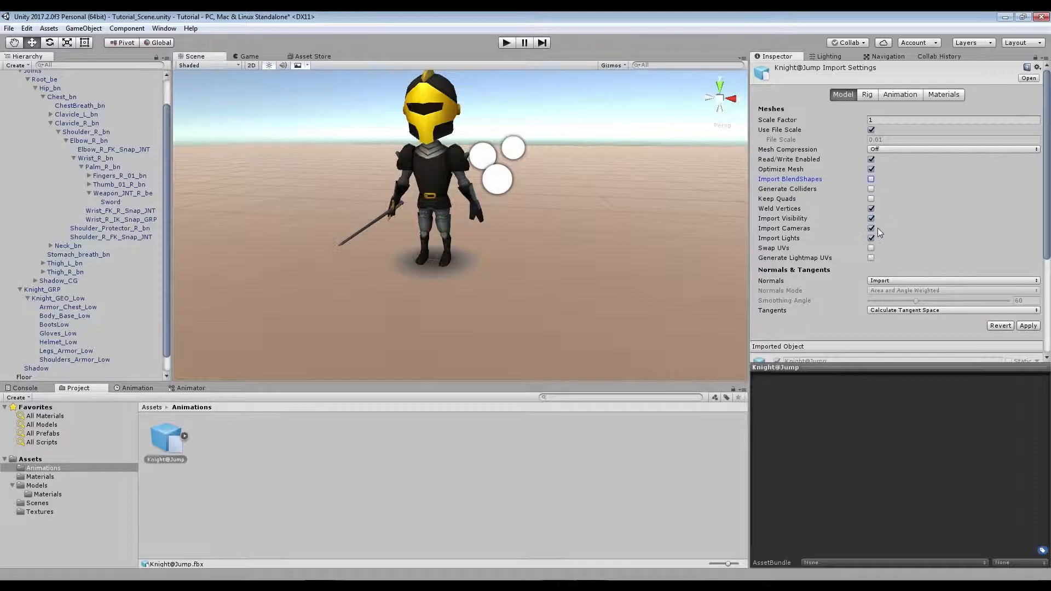
left_click(871, 228)
left_click(871, 238)
left_click(1028, 326)
Set the Knight@Jump rig to Generic, copying its avatar definition from the source KnightAvatar, and apply the settings
left_click(870, 96)
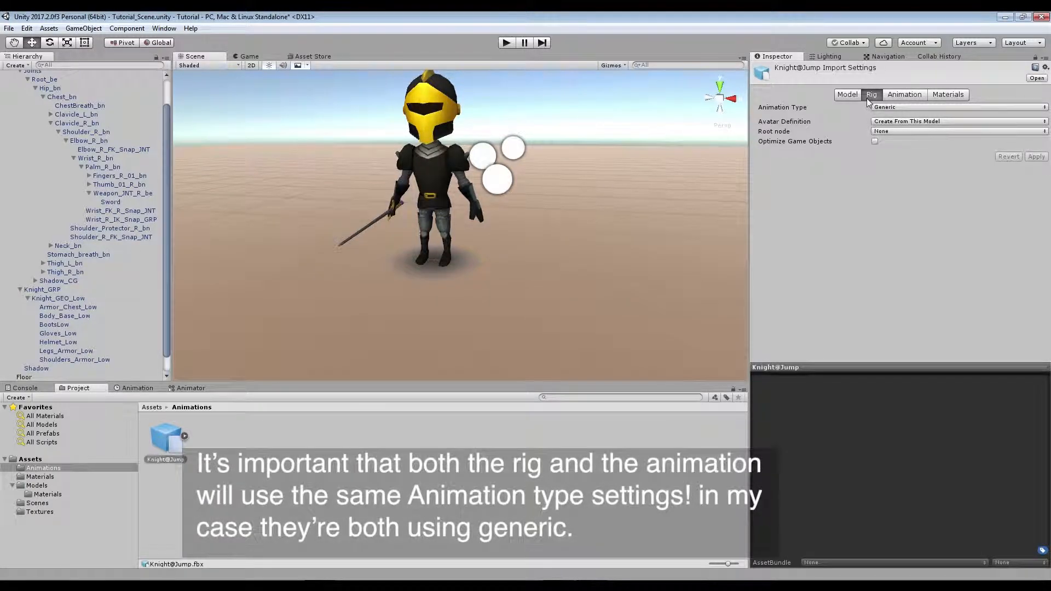
left_click(921, 108)
left_click(906, 143)
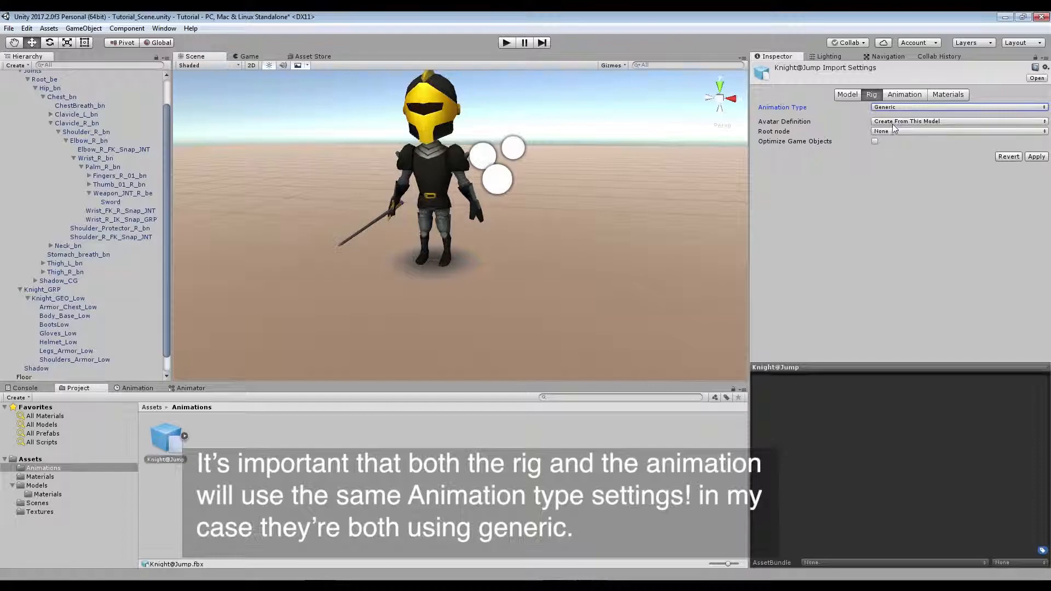
left_click(903, 123)
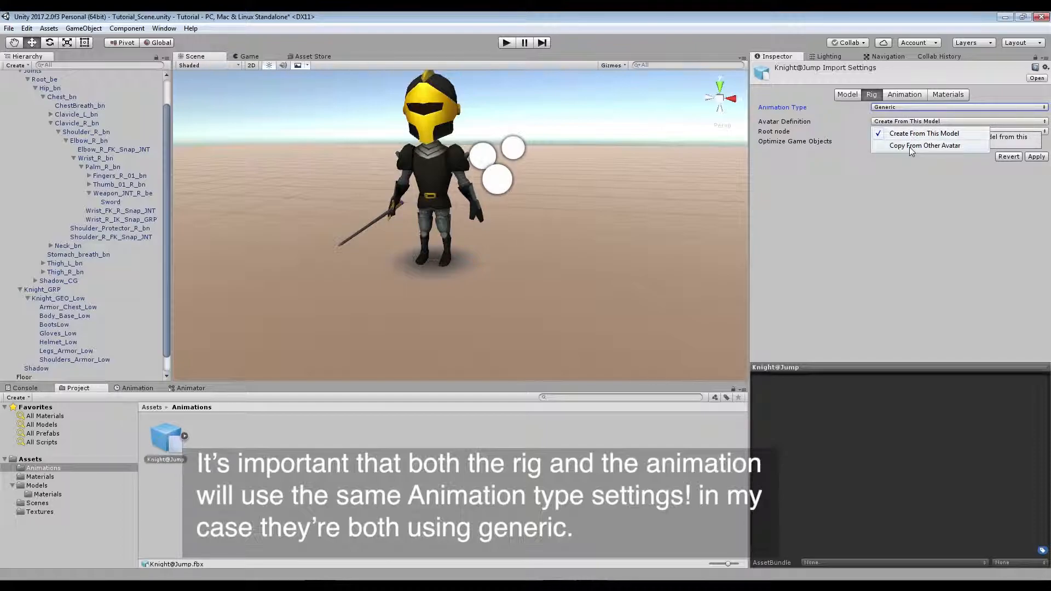
left_click(912, 145)
left_click(1045, 156)
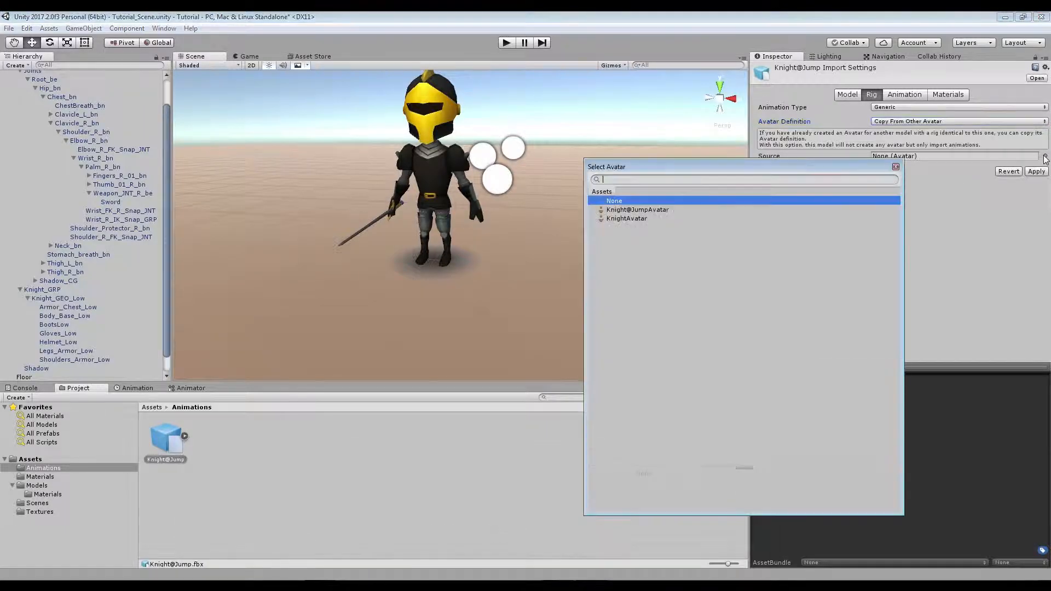
left_click(619, 219)
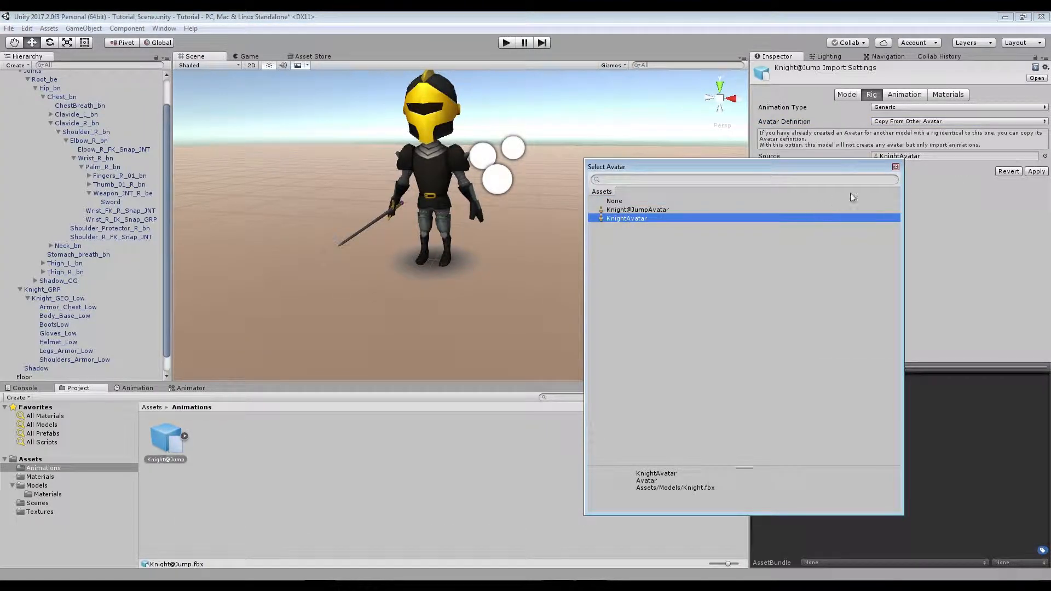
left_click(896, 166)
left_click(1037, 172)
Turn off Resample Curves and turn on Loop Time for the Knight@Jump animation import, and apply the settings
left_click(914, 95)
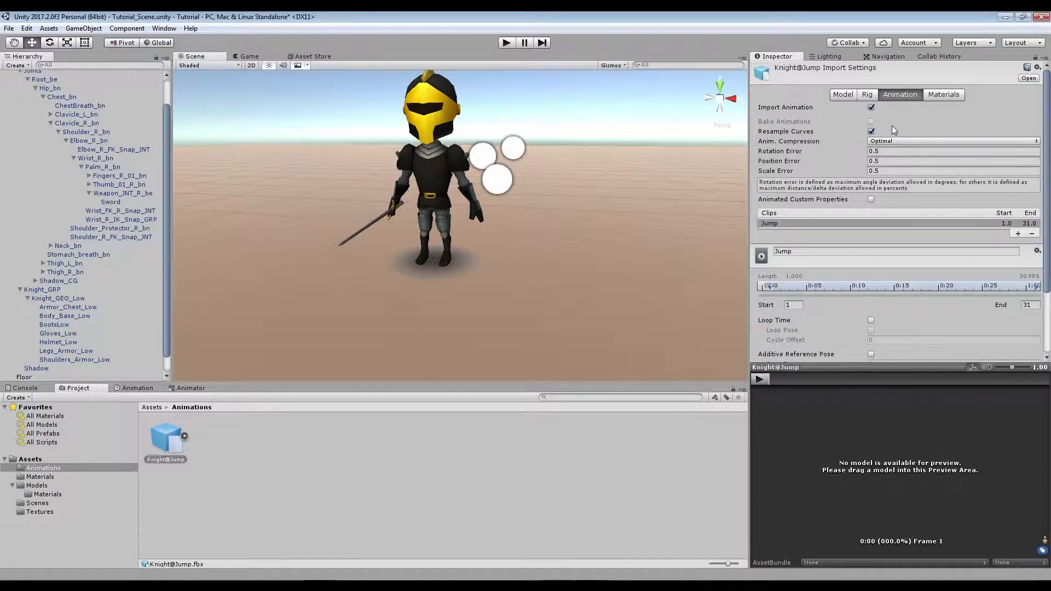
left_click(871, 132)
scroll(895, 286, "down", 3)
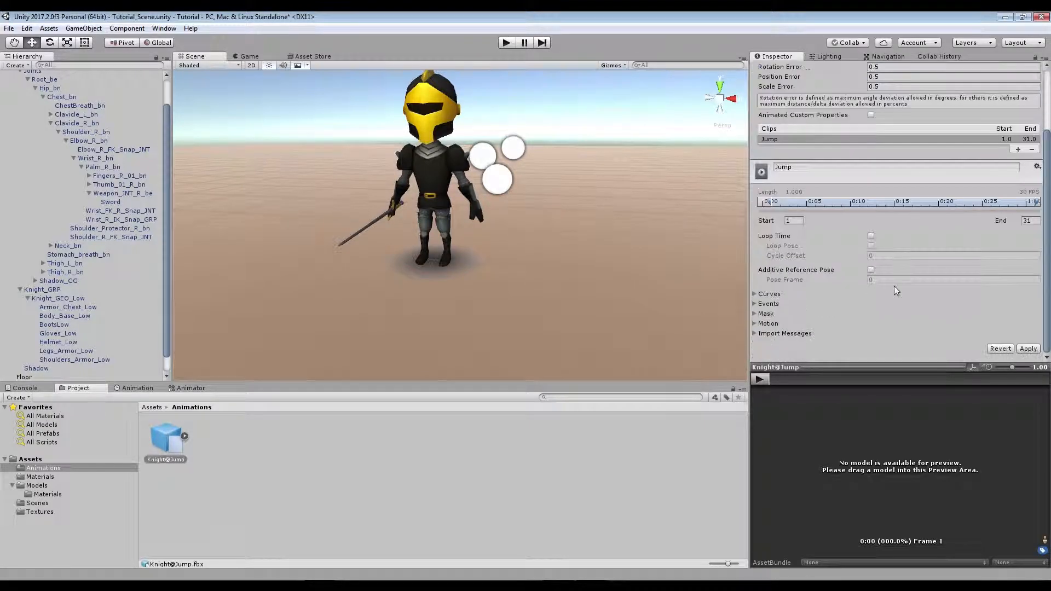
left_click(871, 237)
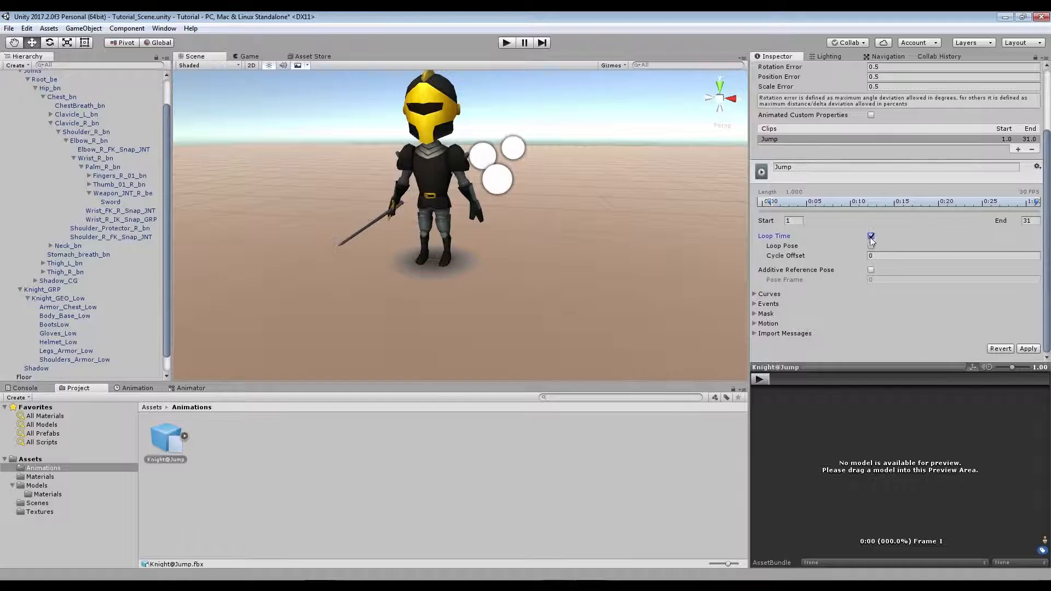
left_click(1025, 349)
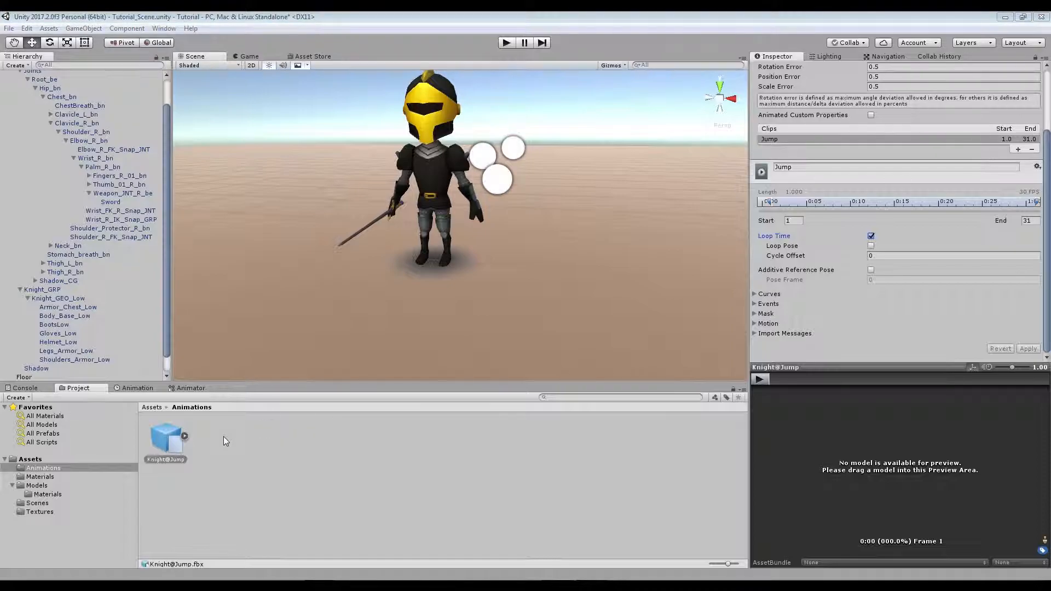
Expand the Knight@Jump asset and assign its Jump clip to the Knight object in the scene
left_click(185, 436)
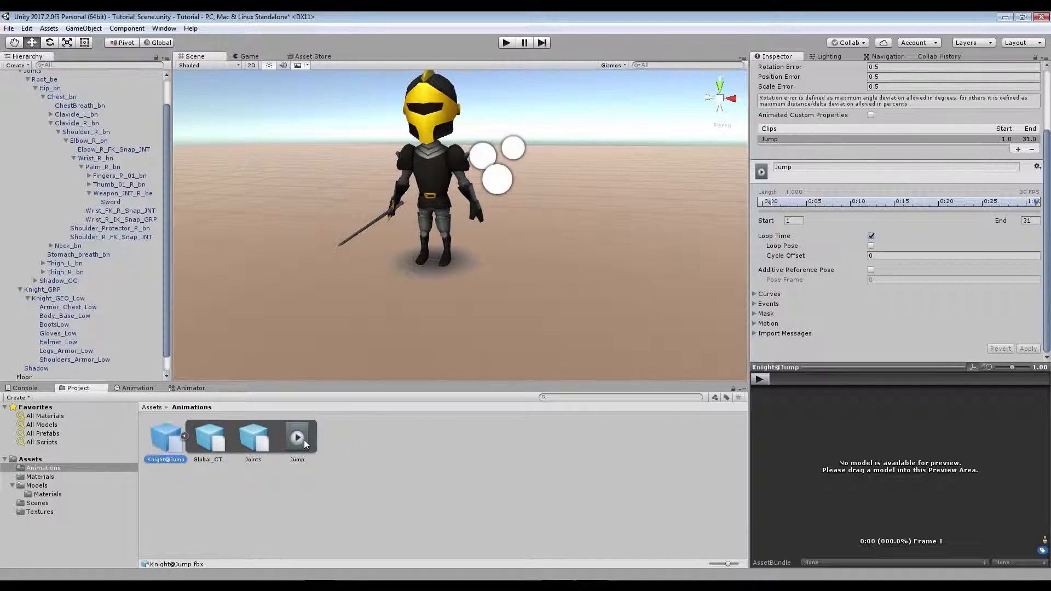
scroll(167, 219, "up", 3)
left_click_drag(297, 438, 8, 96)
left_click(12, 92)
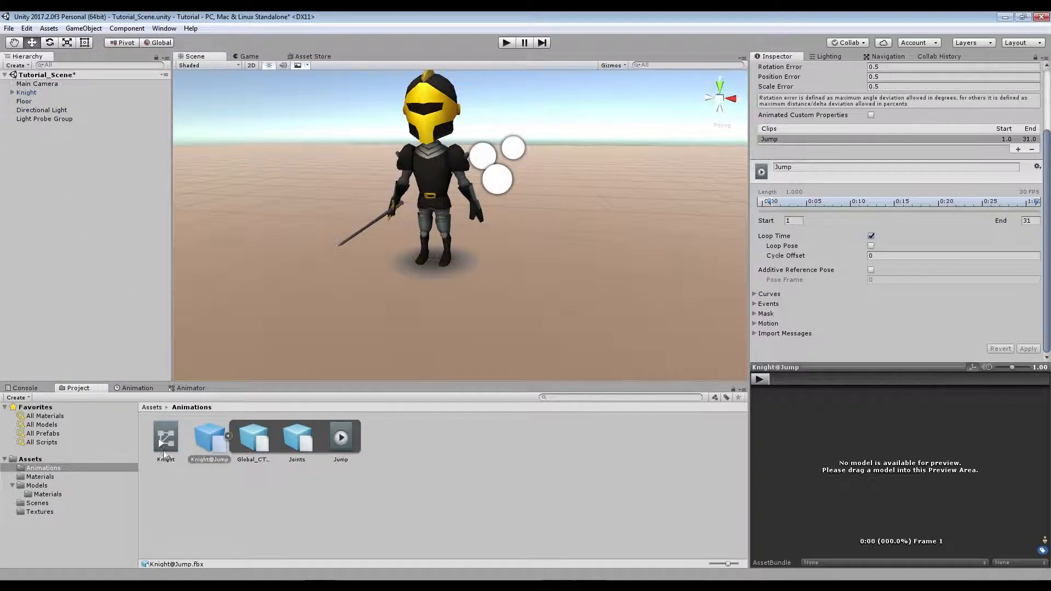
Duplicate the Jump clip inside Knight@Jump as an editable animation clip named Jump2
left_click(228, 435)
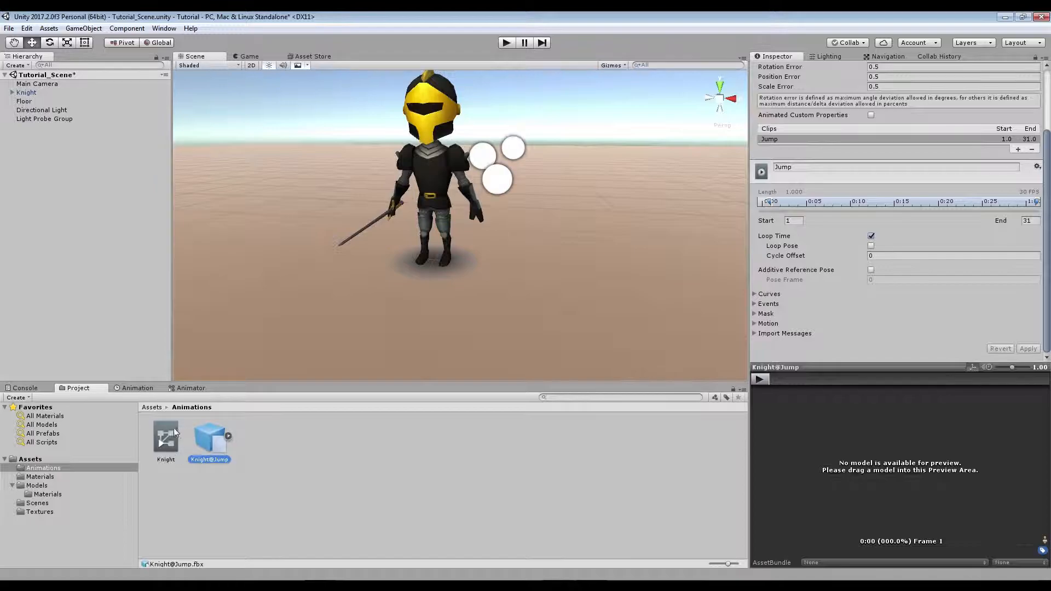
left_click(228, 435)
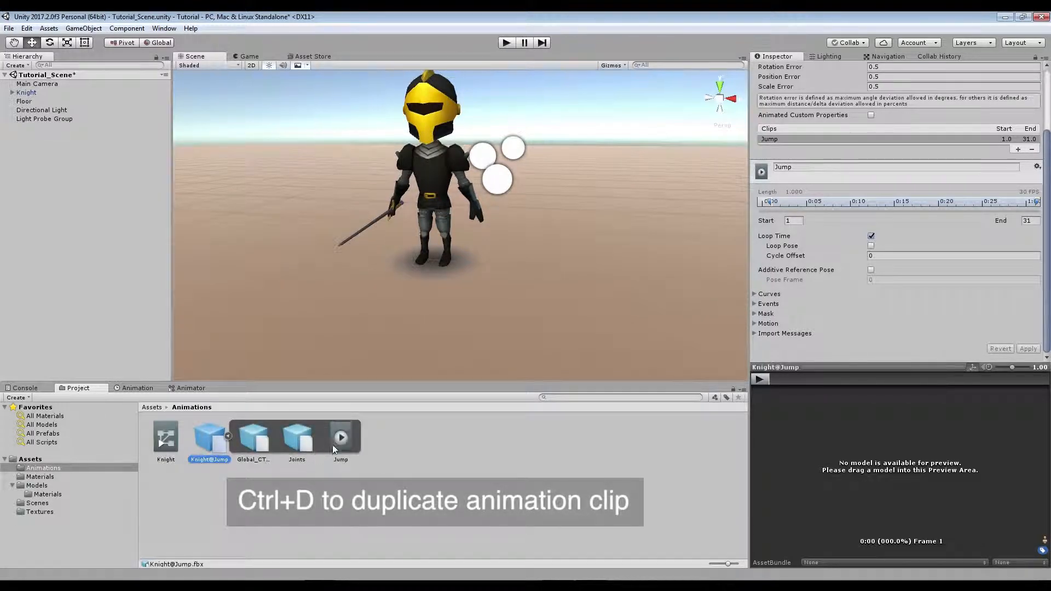
left_click(342, 441)
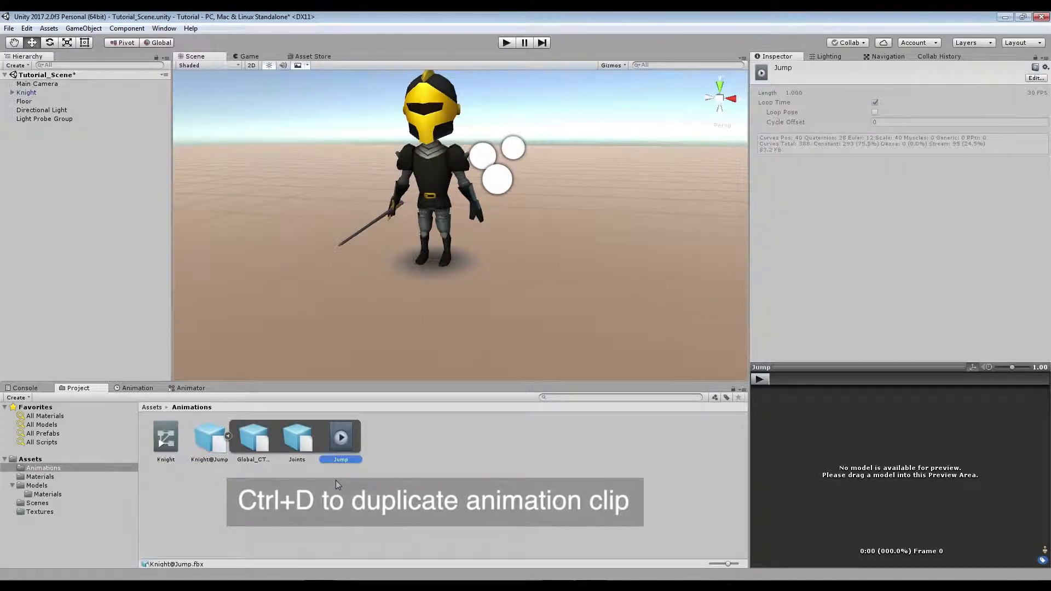
key("ctrl+d")
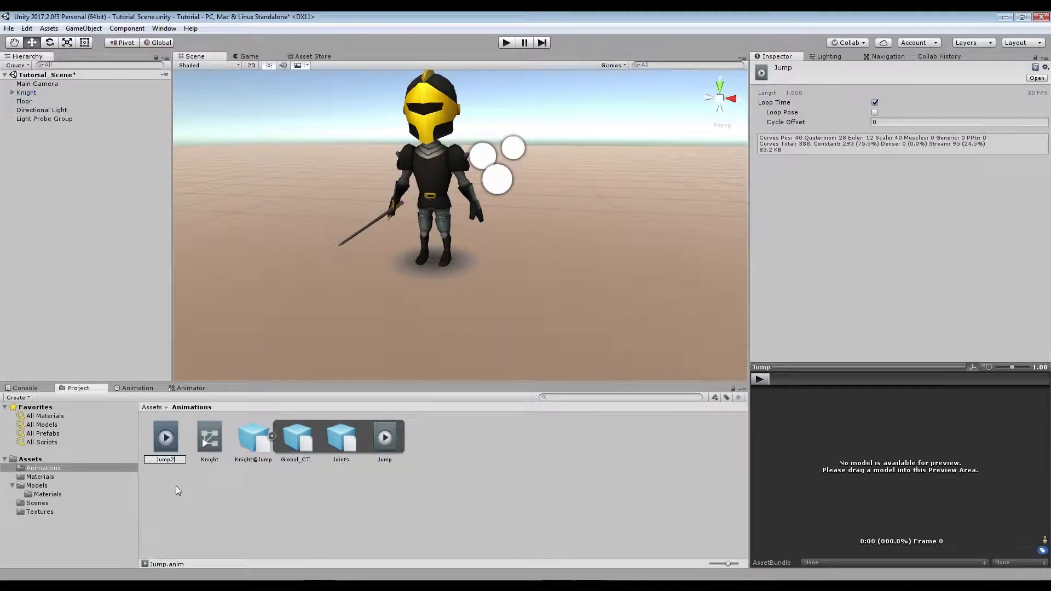
key("Return")
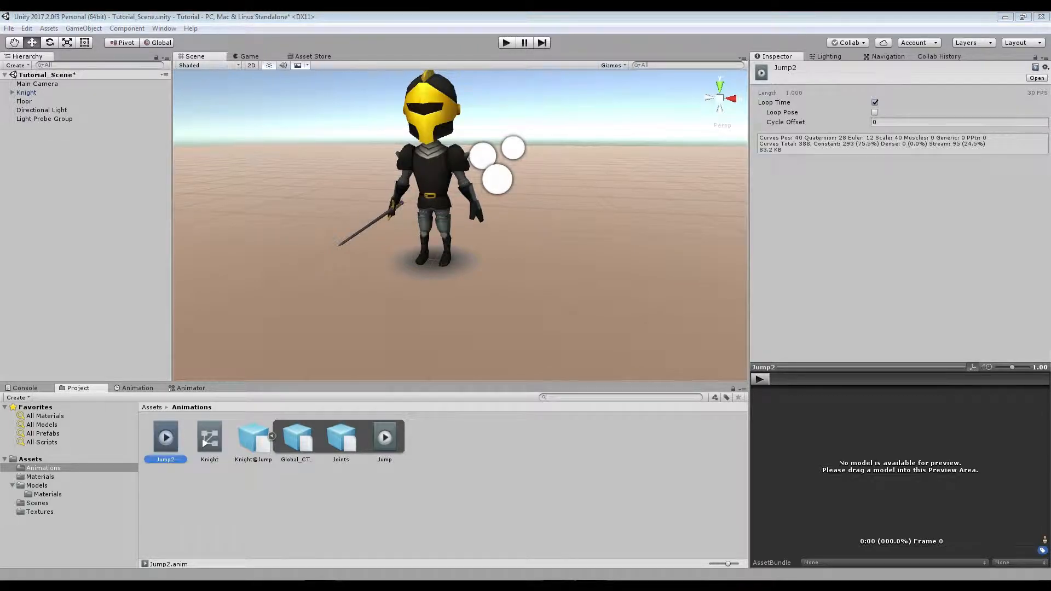
Set the motion of the Jump state in the Knight's Animator controller to the Jump2 clip
left_click(191, 387)
left_click(26, 92)
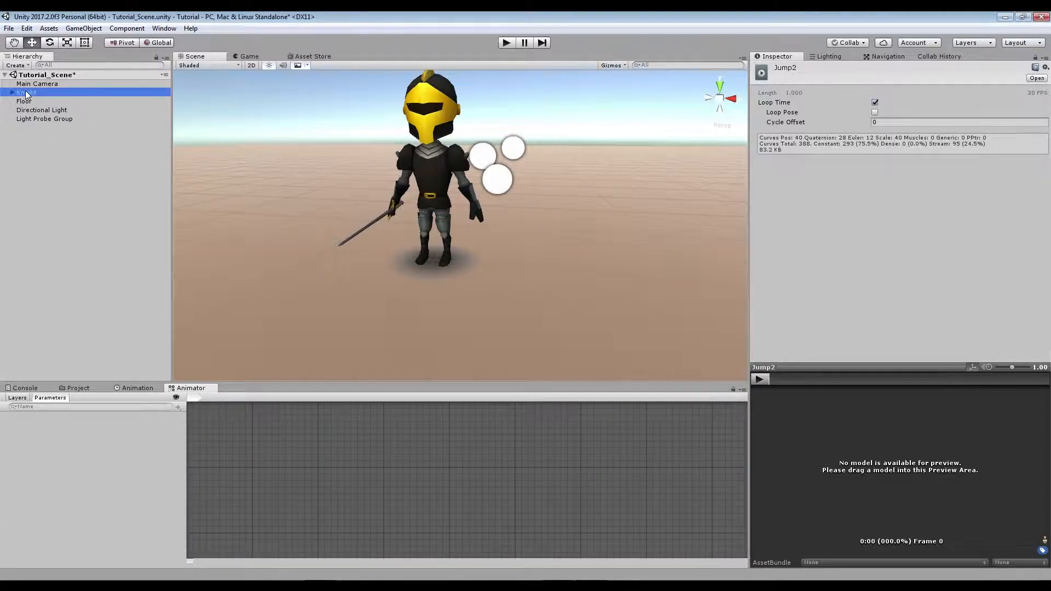
left_click(383, 415)
left_click_drag(400, 430, 425, 440)
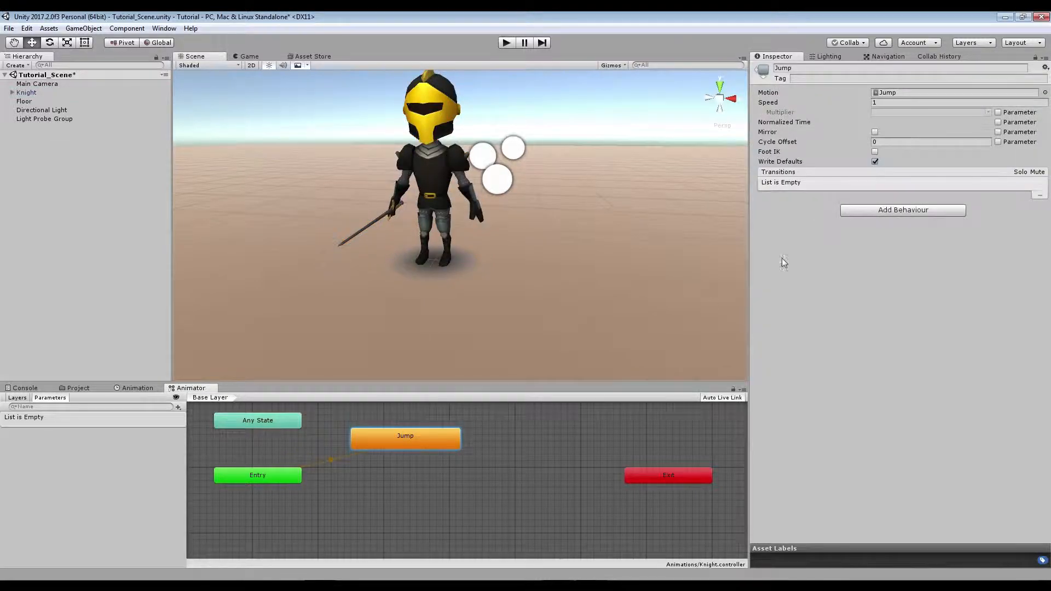
left_click(1045, 92)
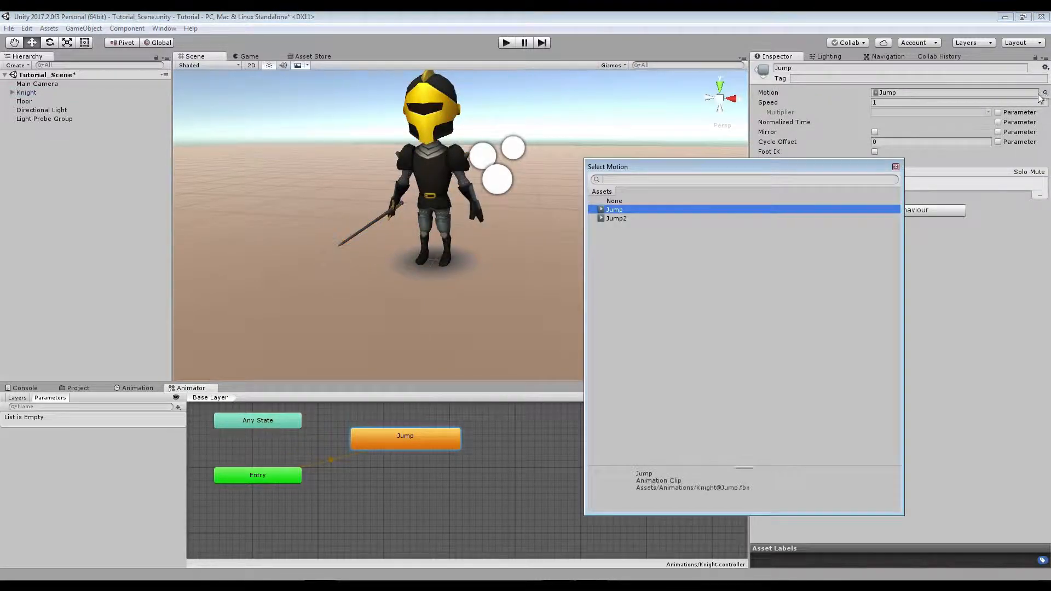
left_click(617, 218)
left_click(896, 167)
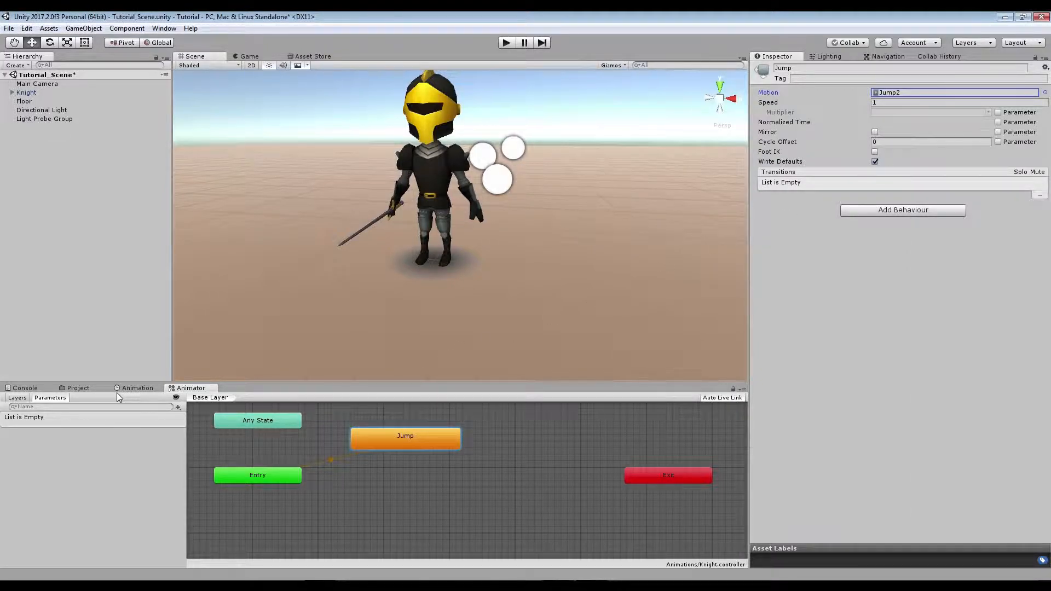
Record a keyframe at frame 15 of the Knight's Jump2 clip with a lower alpha for the Shadow material's tint
left_click(136, 388)
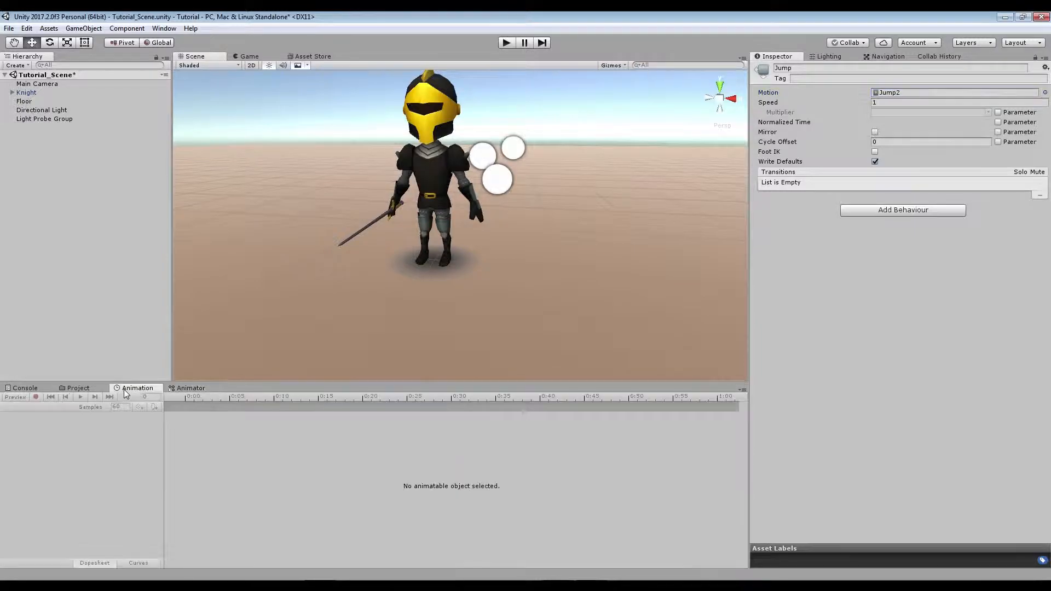
left_click(26, 93)
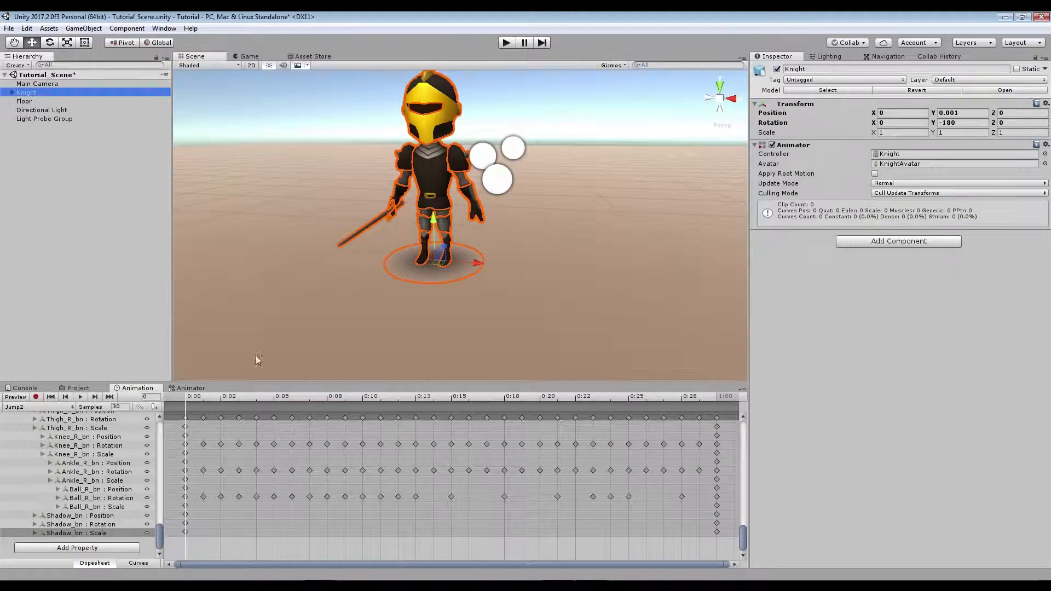
left_click(425, 272)
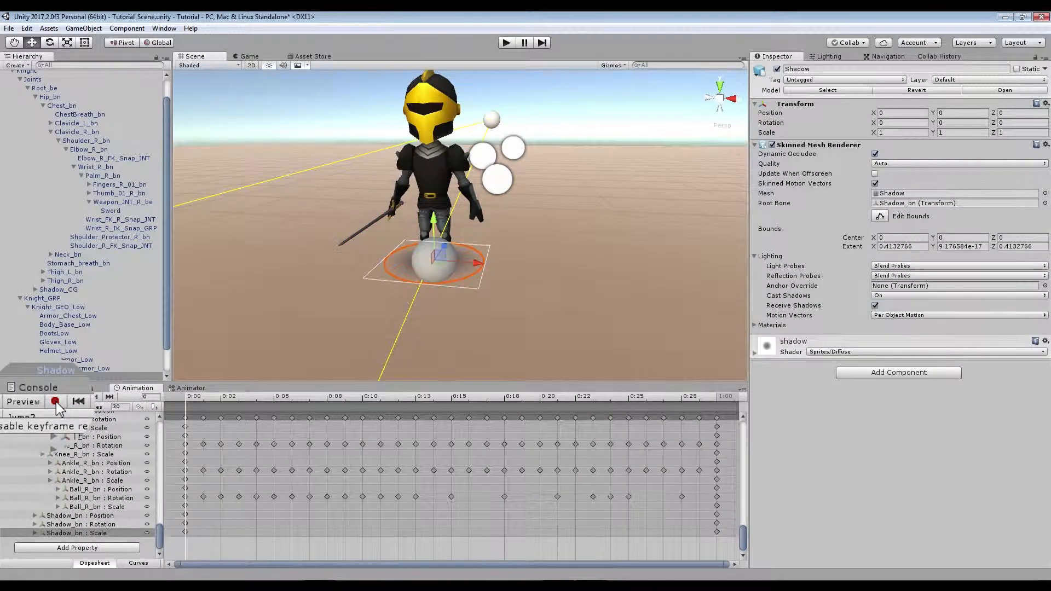
left_click(35, 397)
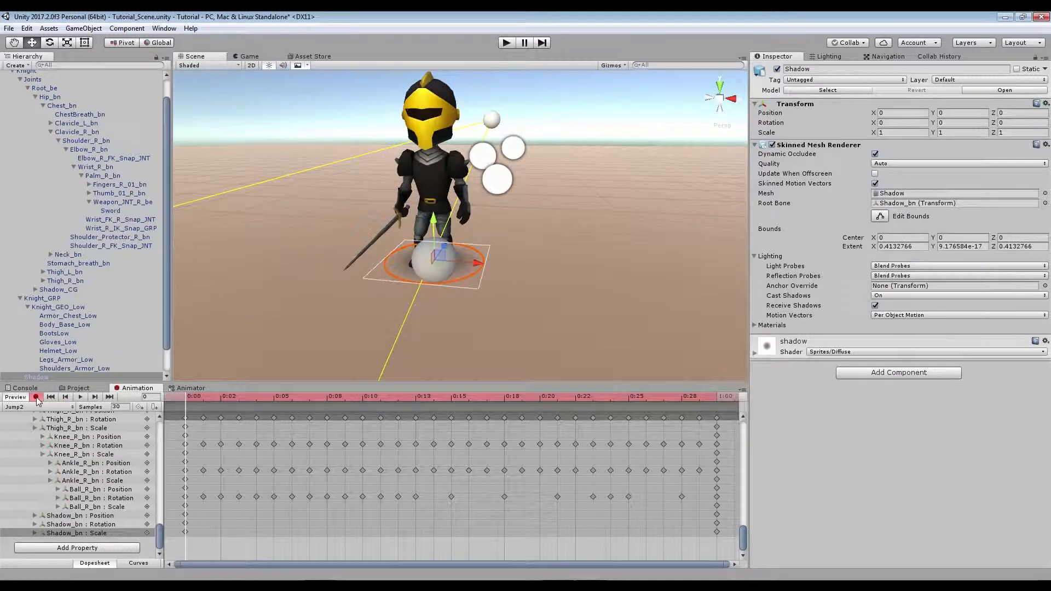
left_click(452, 398)
mouse_move(461, 398)
left_mouse_down()
mouse_move(440, 399)
mouse_move(455, 400)
left_mouse_up()
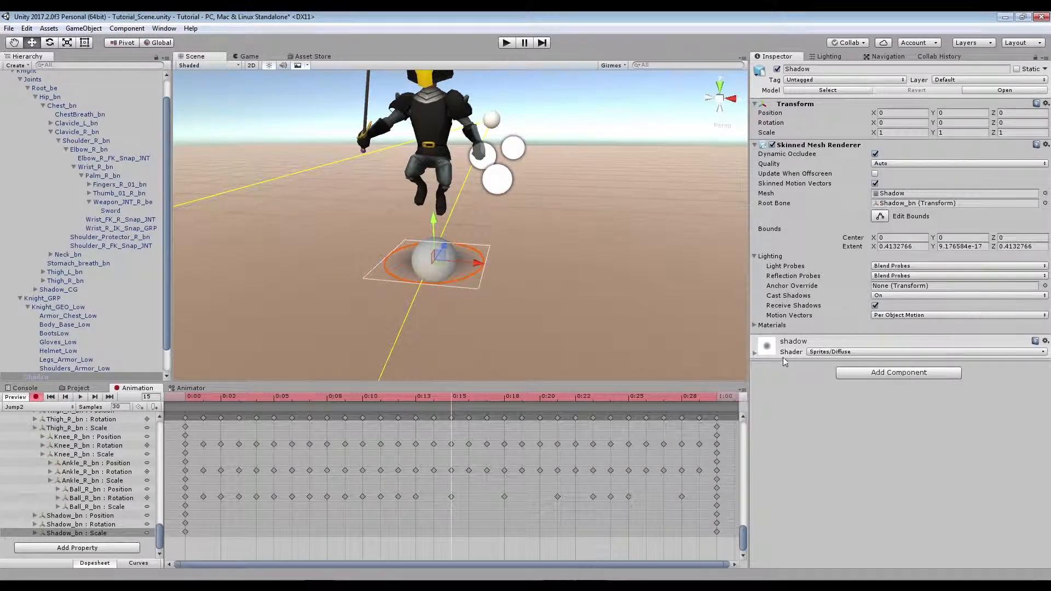
left_click(755, 353)
left_click(1022, 367)
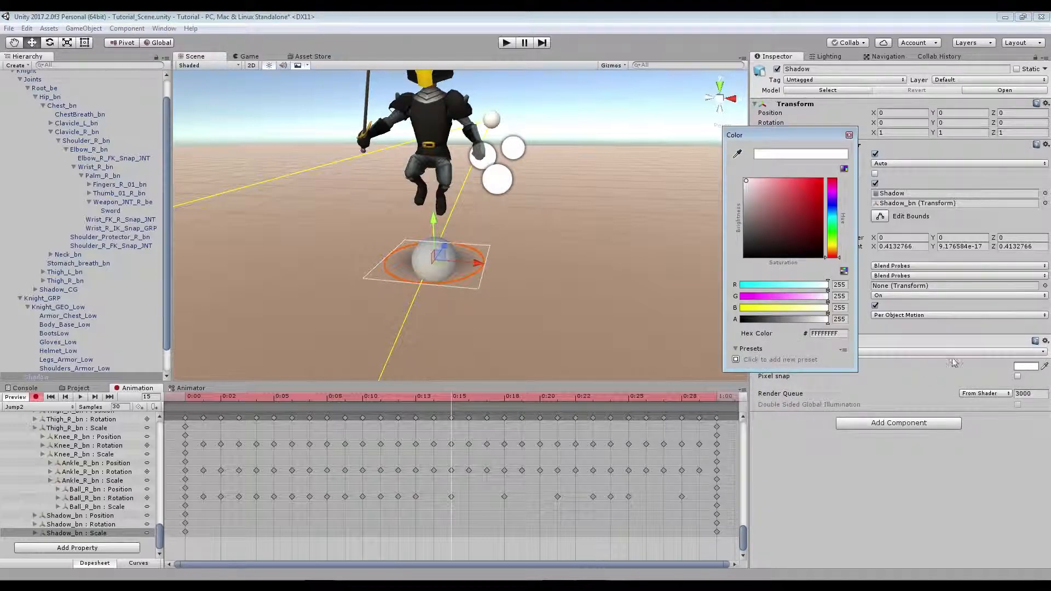
mouse_move(829, 326)
left_mouse_down()
mouse_move(796, 325)
mouse_move(808, 325)
left_mouse_up()
left_click(849, 135)
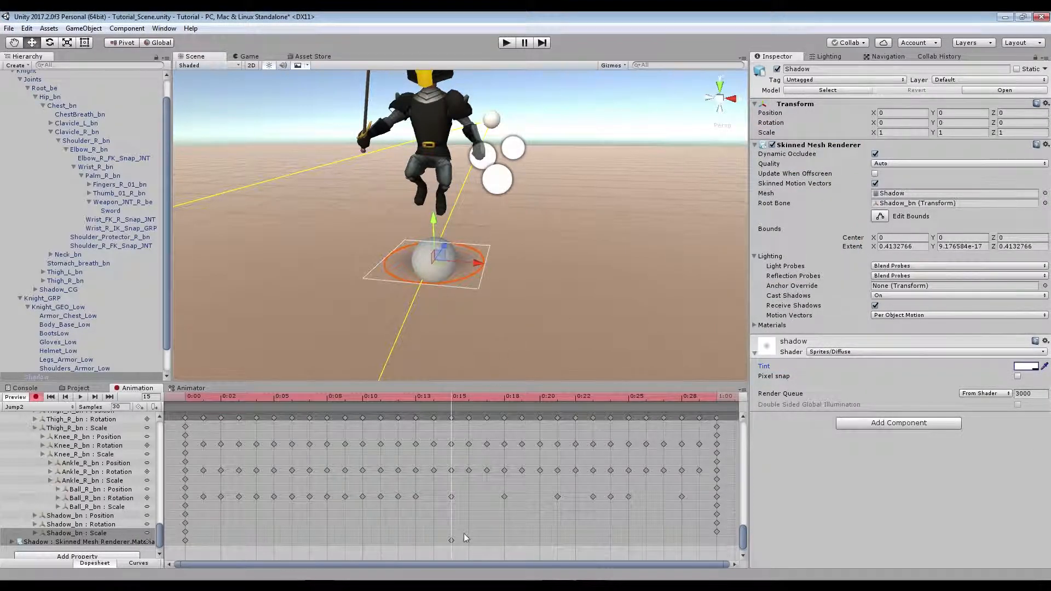
Copy the Shadow's tint keyframe from frame 0 to frame 30 of Jump2 and stop keyframe recording
left_click(186, 541)
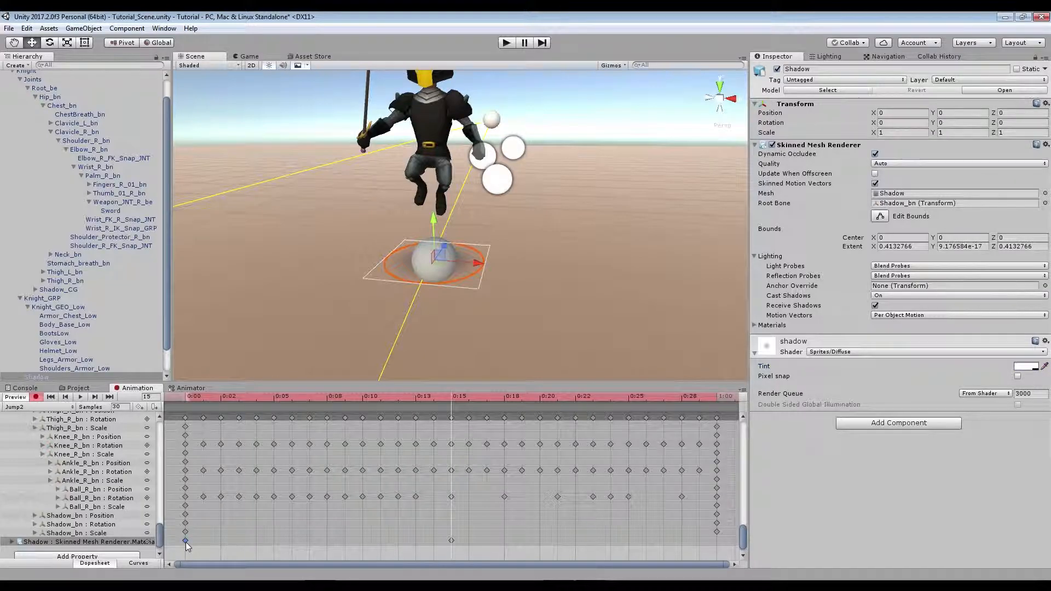
left_click(185, 403)
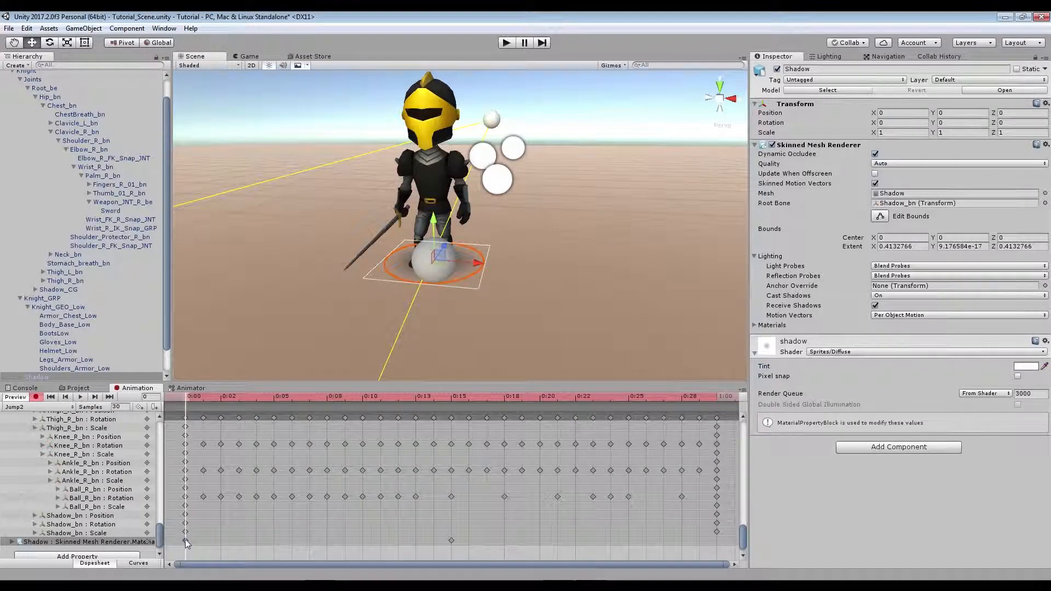
left_click(715, 396)
key("ctrl+v")
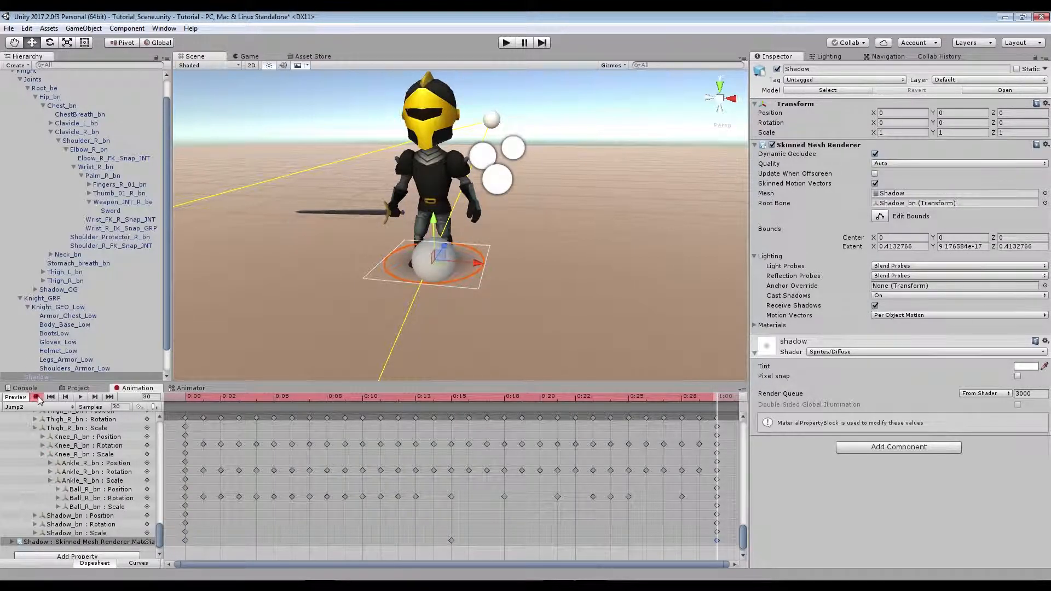
left_click(36, 397)
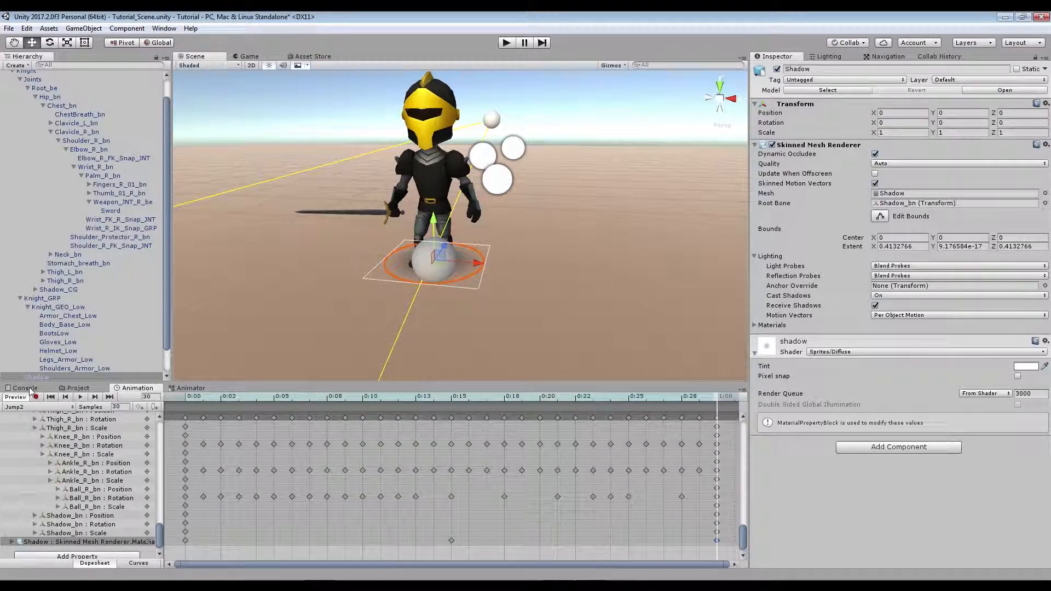
Return to the project assets and detach the Game view into a floating window over the scene
left_click(75, 388)
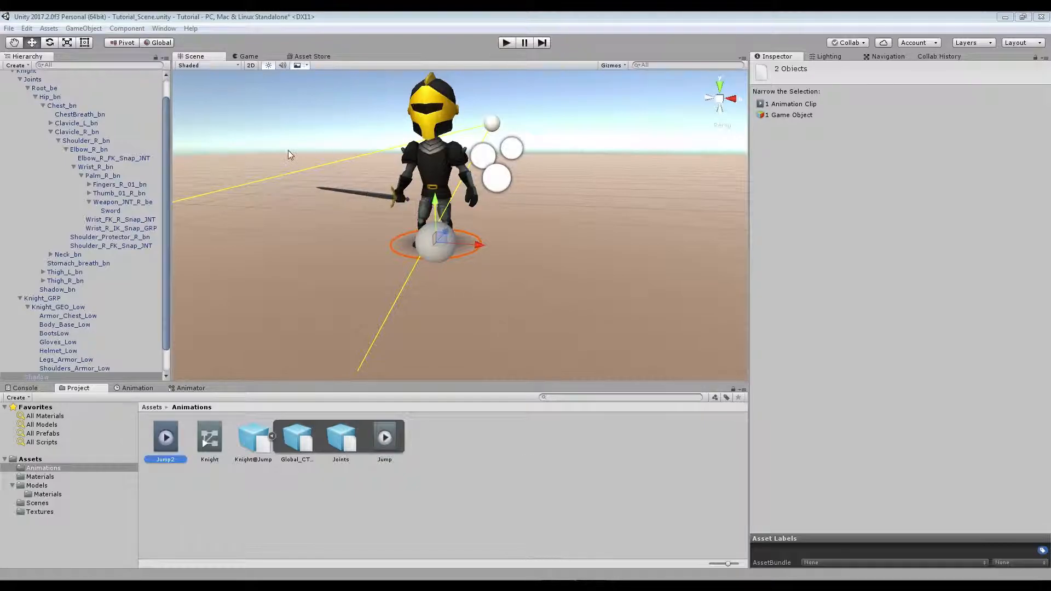
scroll(83, 115, "up", 1)
left_click(28, 92)
left_click_drag(236, 56, 477, 213)
Play the scene to preview the knight's jump and fading shadow in the Scene and Game views, and stop playback
left_click_drag(472, 295, 403, 317, "alt")
left_click(404, 315)
middle_click_drag(403, 273, 403, 302)
left_click(506, 44)
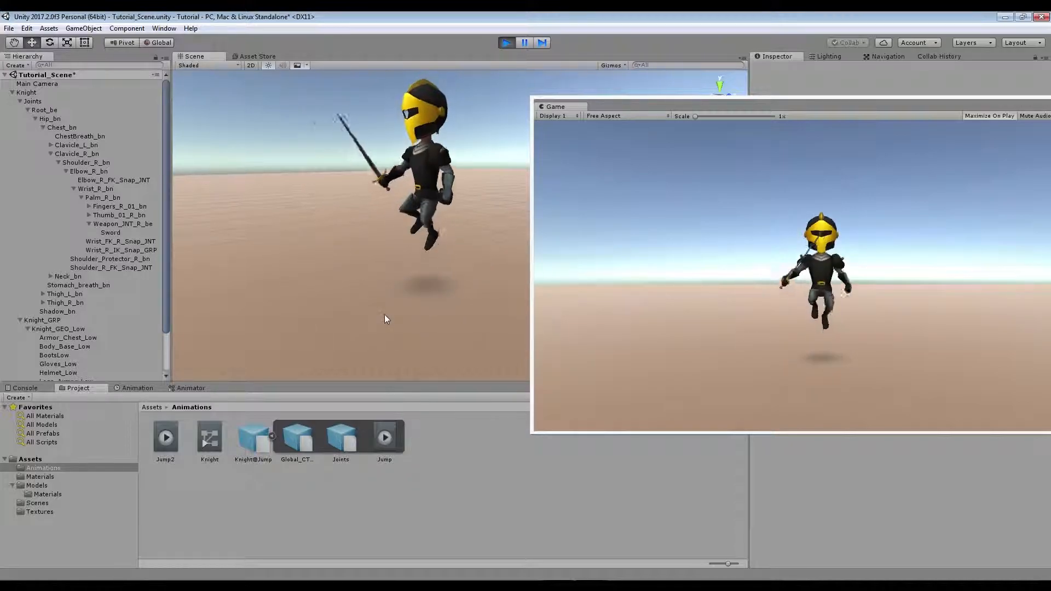
left_click(507, 42)
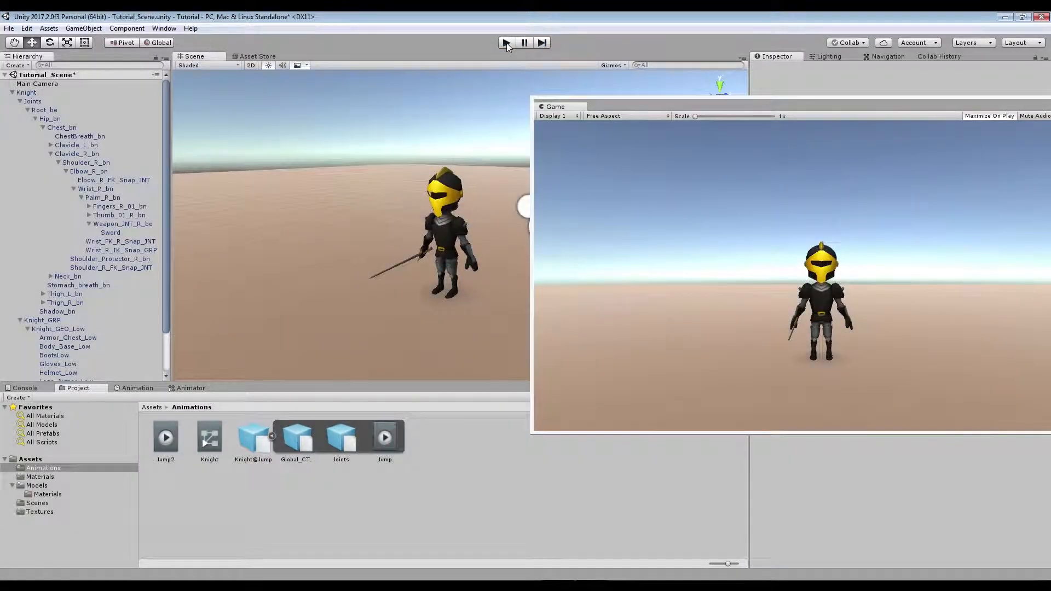